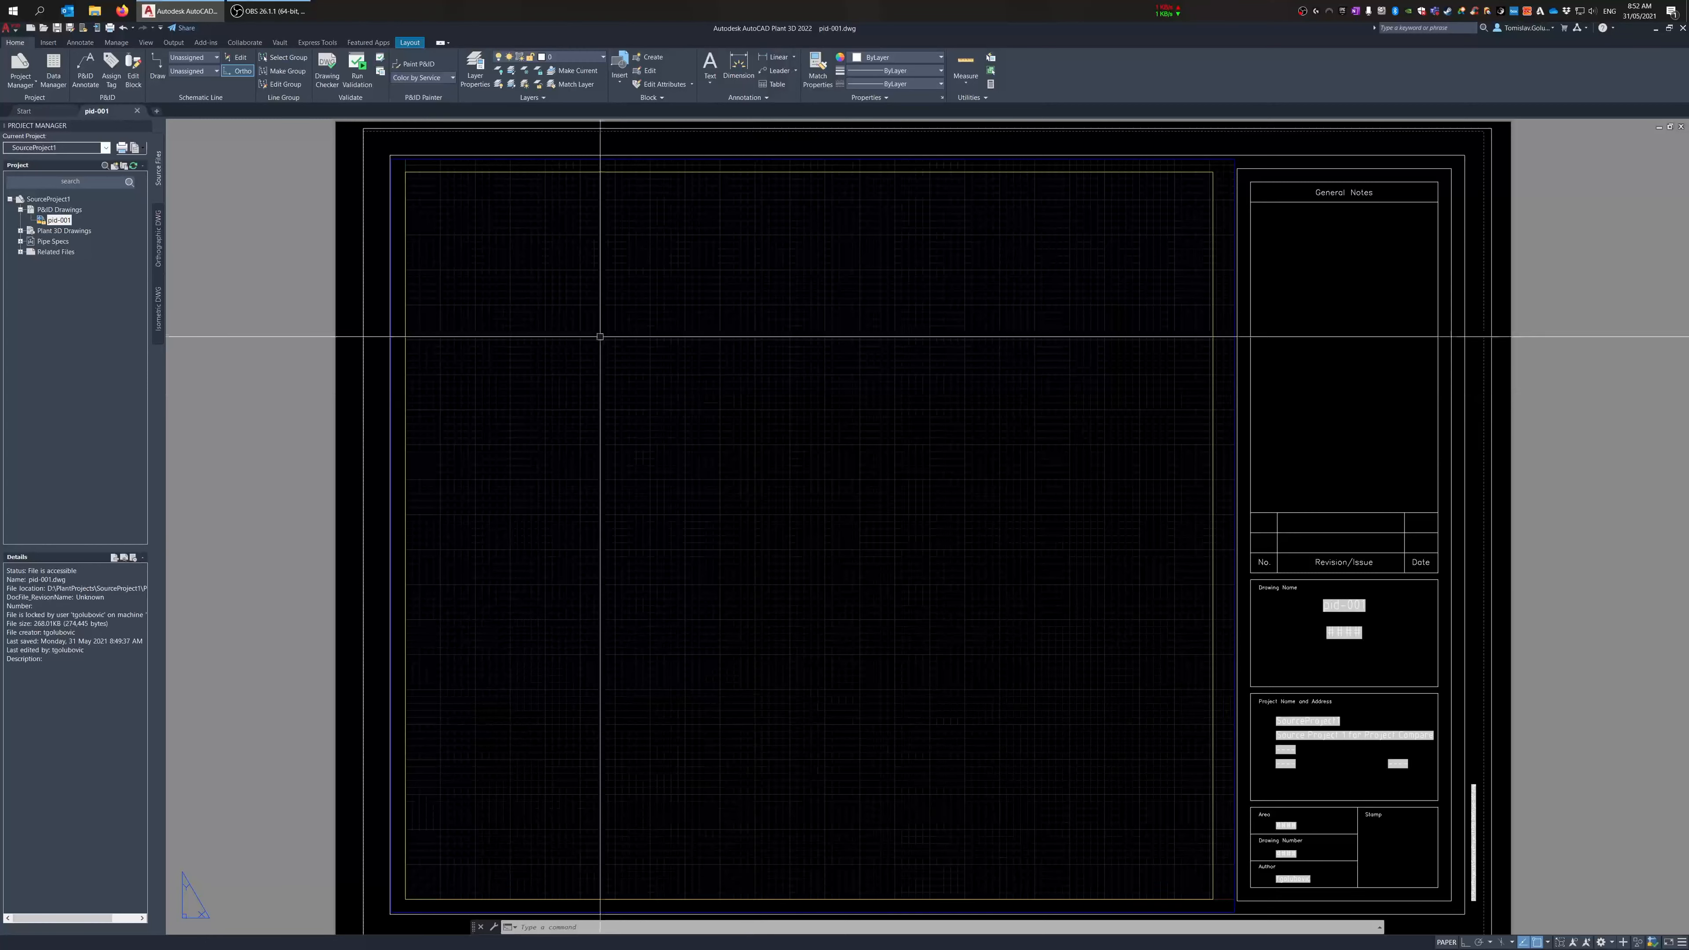
Step: Review the TN_Gate hand valve class definition in the project setup of SourceProject1, then close the setup
{"action": "left_click", "coordinate": [46, 199]}
{"action": "right_click", "coordinate": [45, 201]}
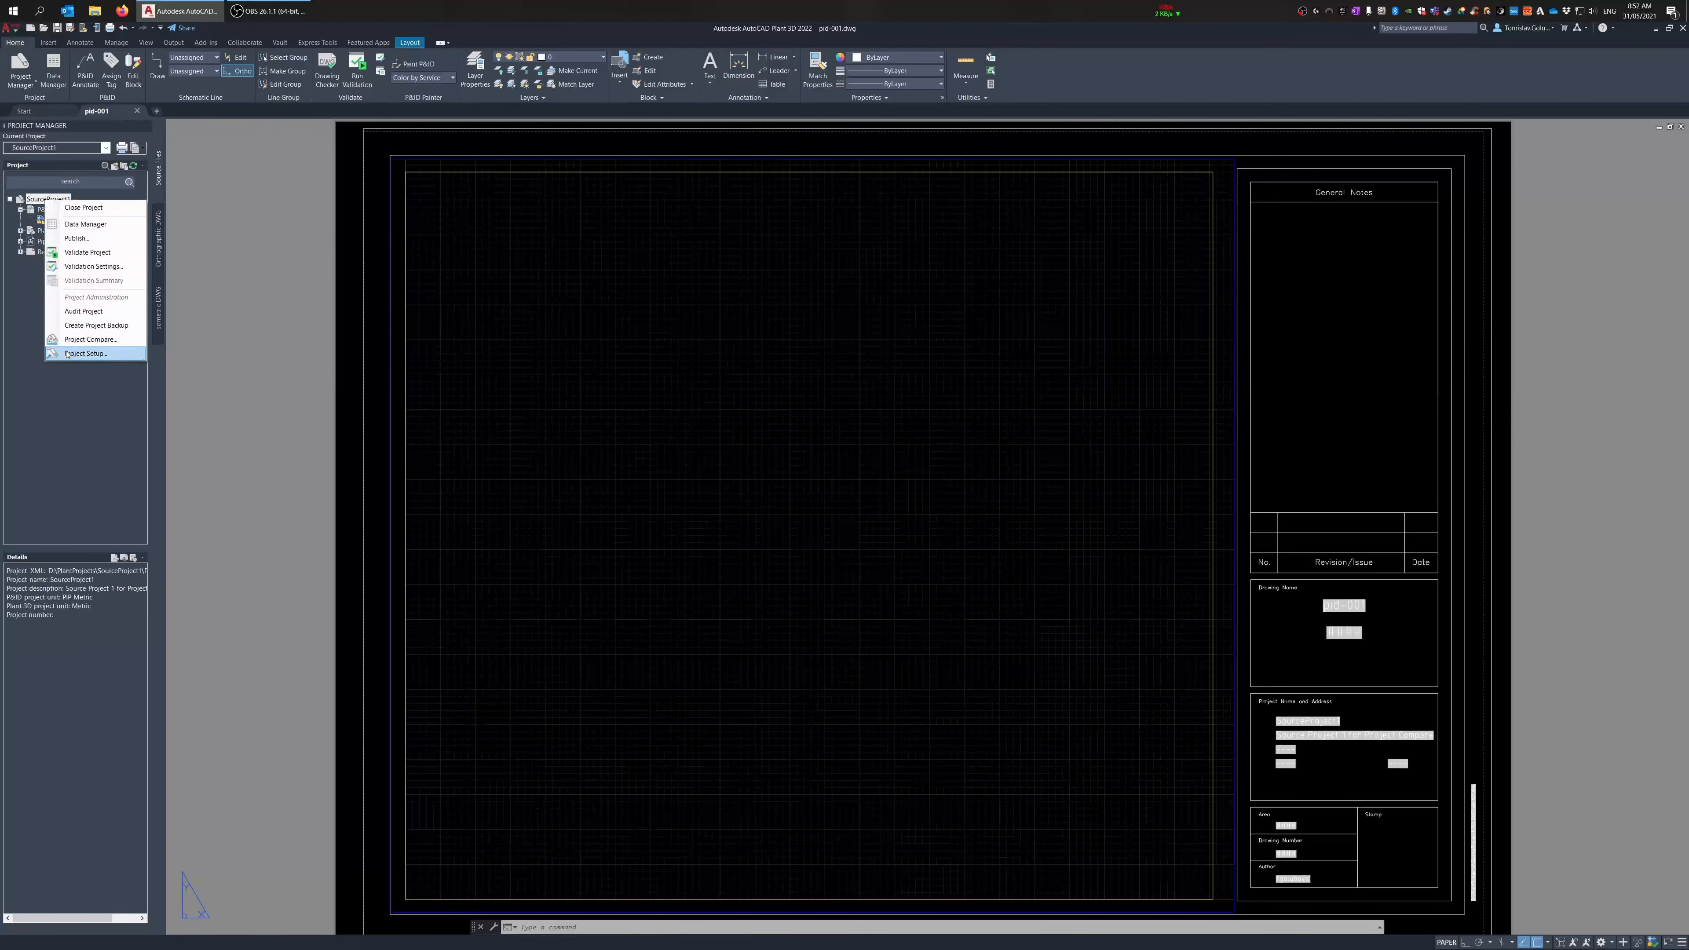
{"action": "left_click", "coordinate": [135, 356]}
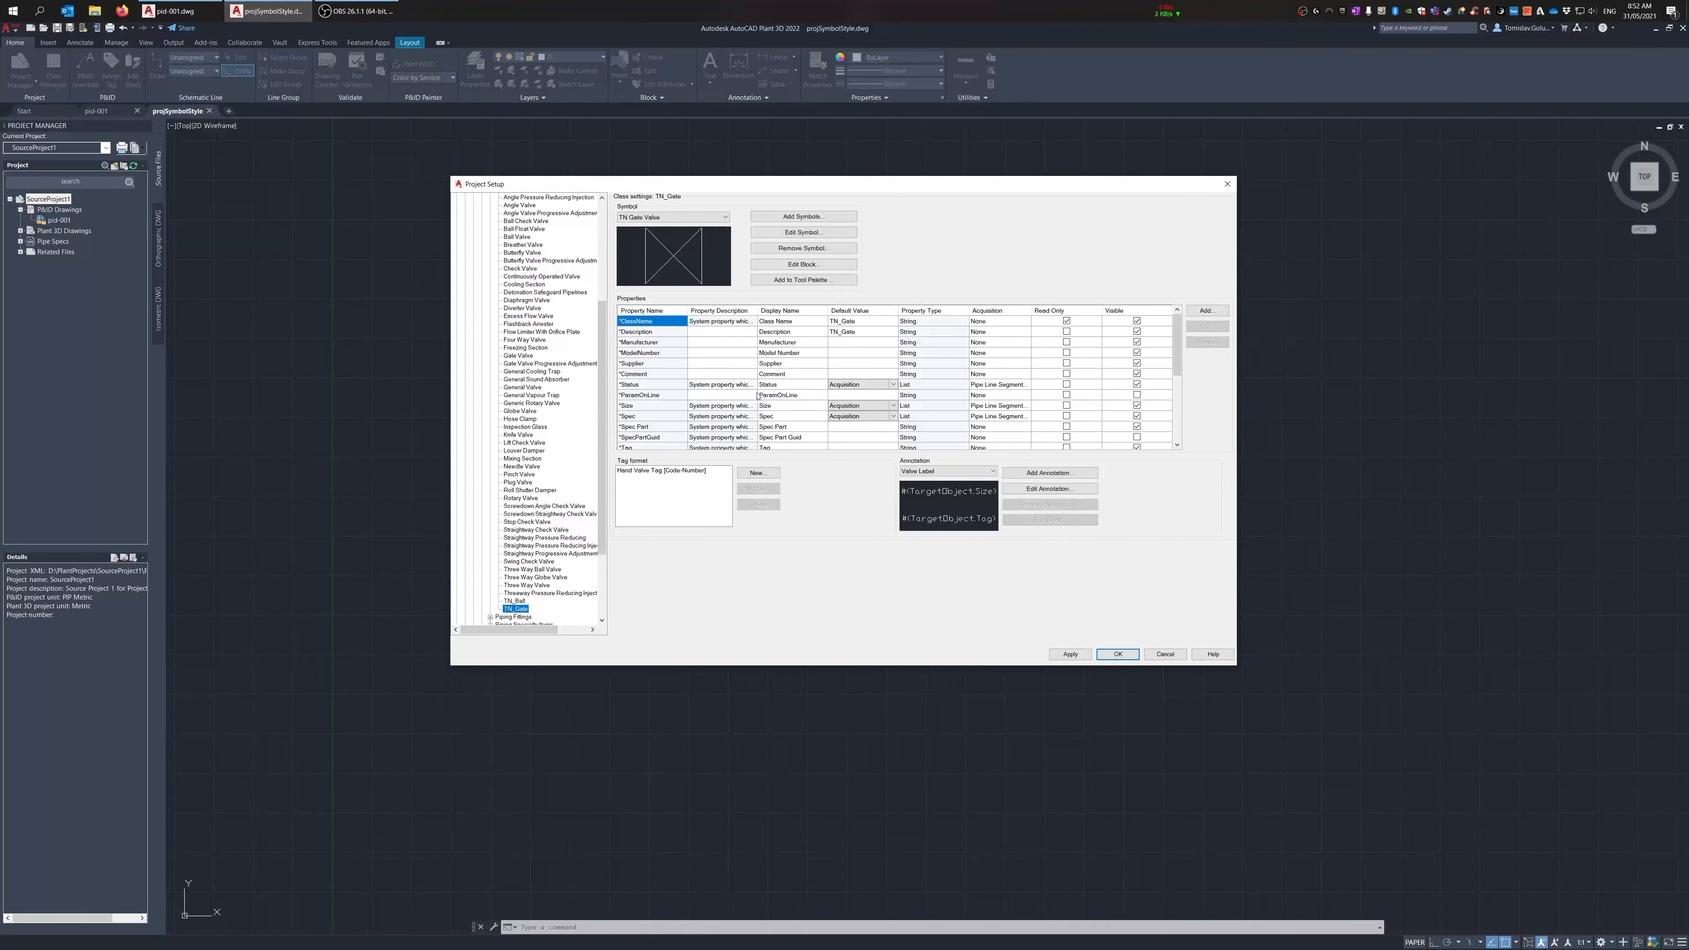
{"action": "left_click", "coordinate": [1106, 653]}
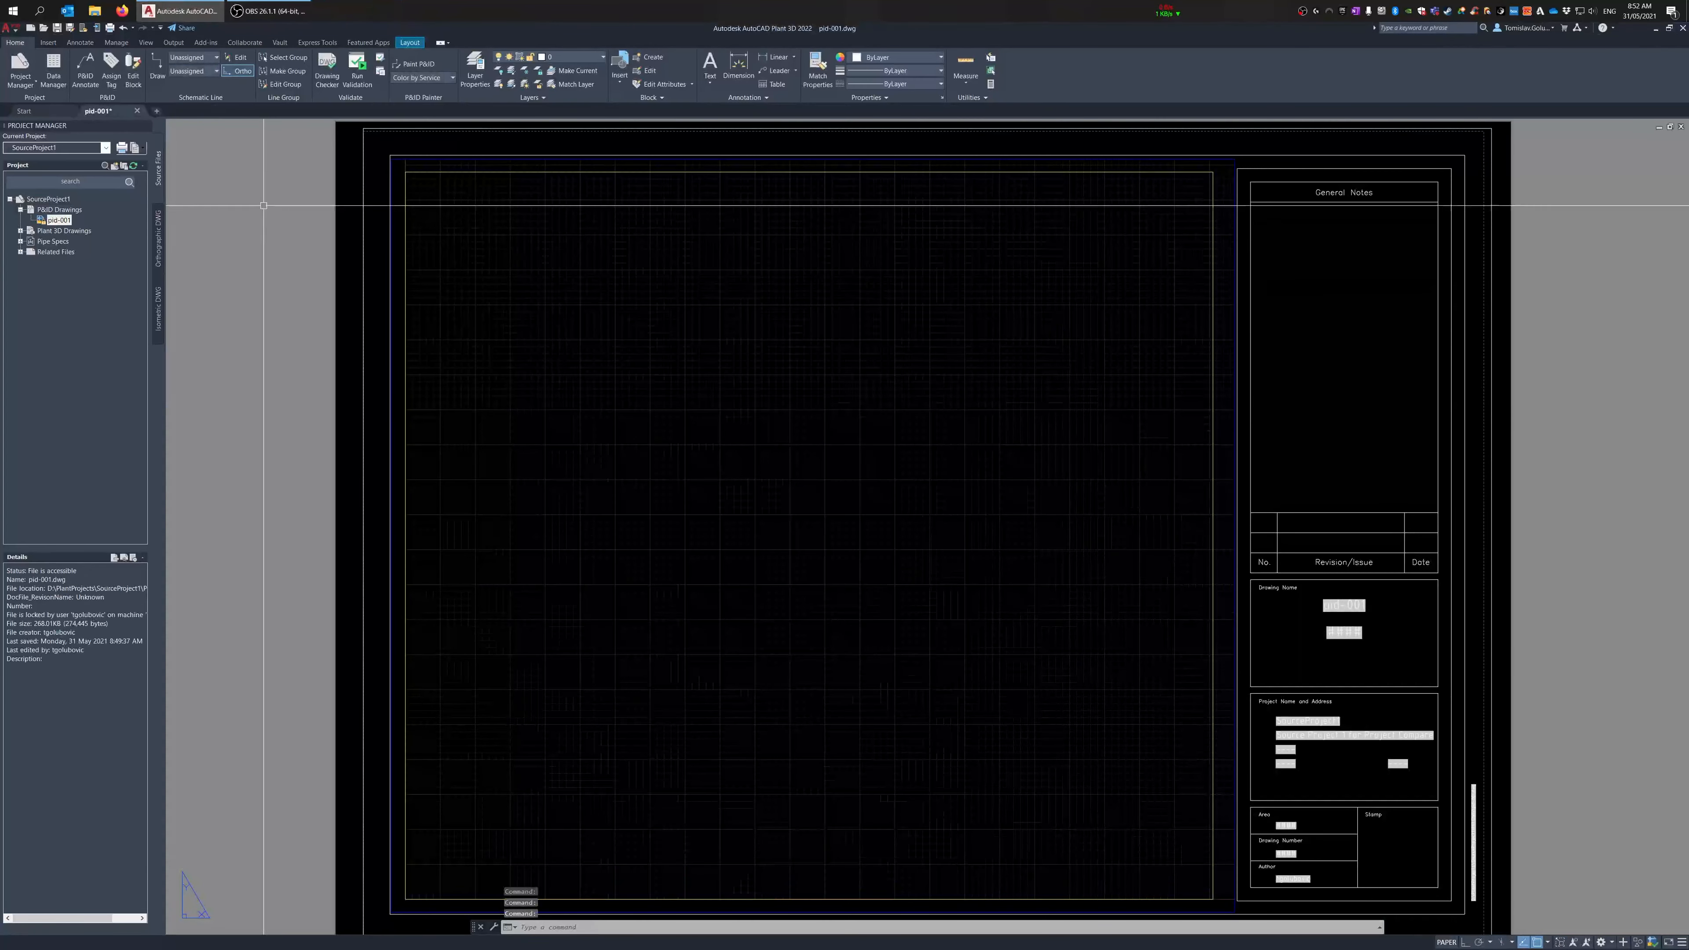
Step: Begin a new project named NewProject stored in D:\PlantProjects, without copying settings from an existing project
{"action": "left_click", "coordinate": [105, 147]}
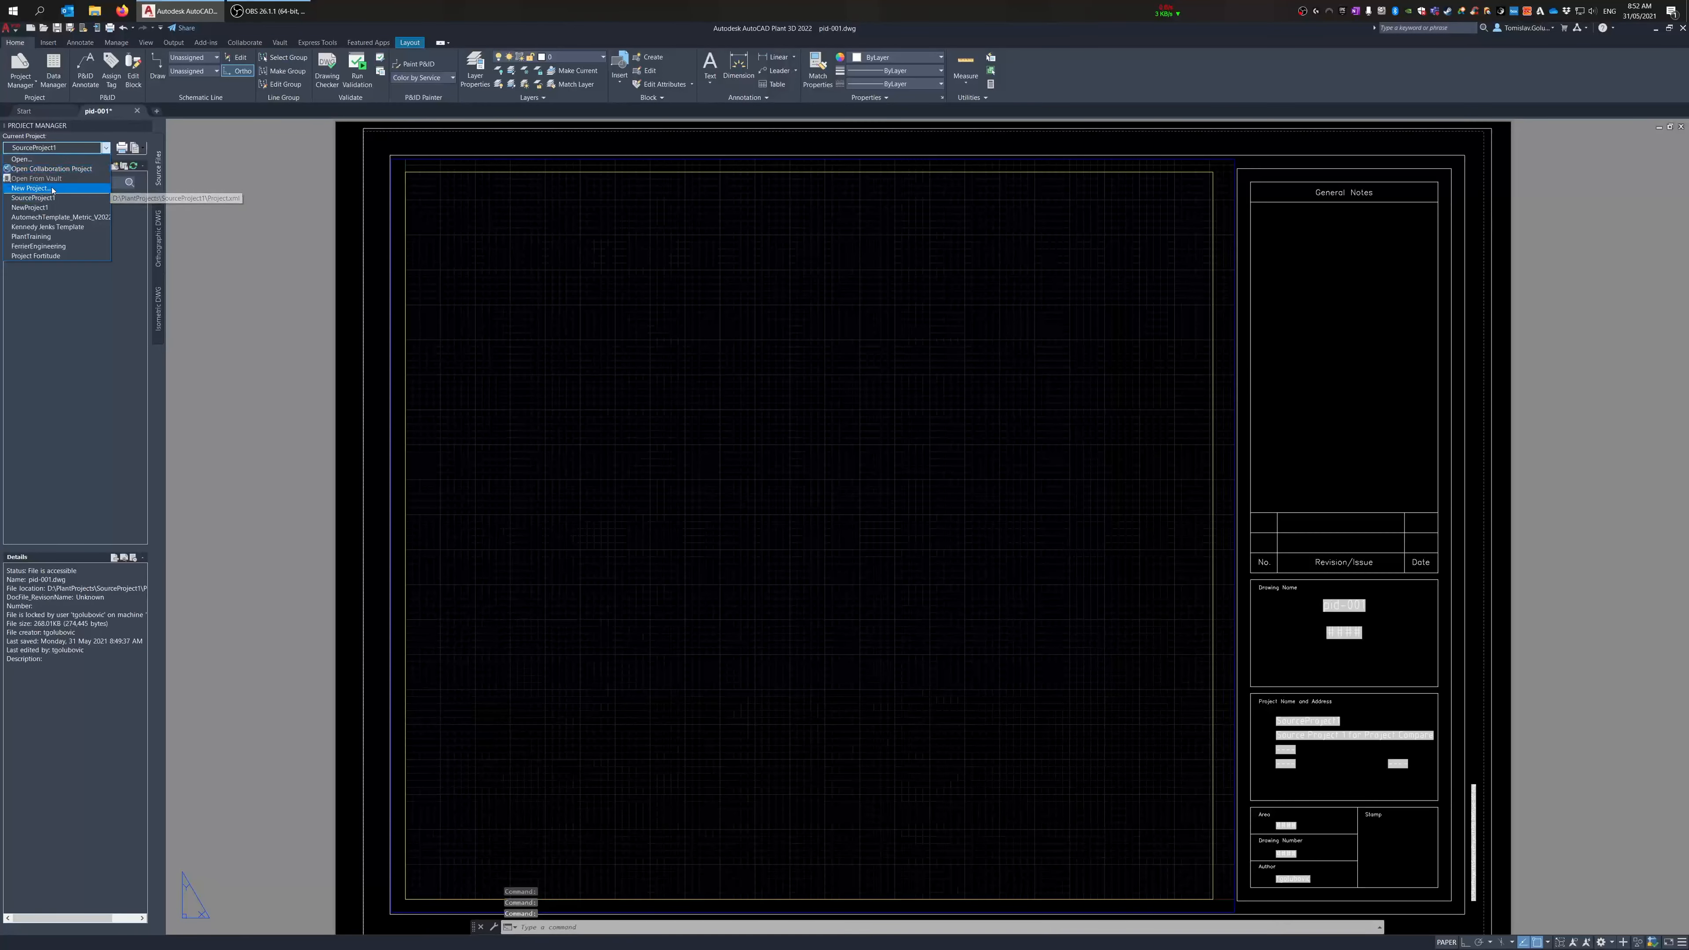
{"action": "left_click", "coordinate": [60, 200]}
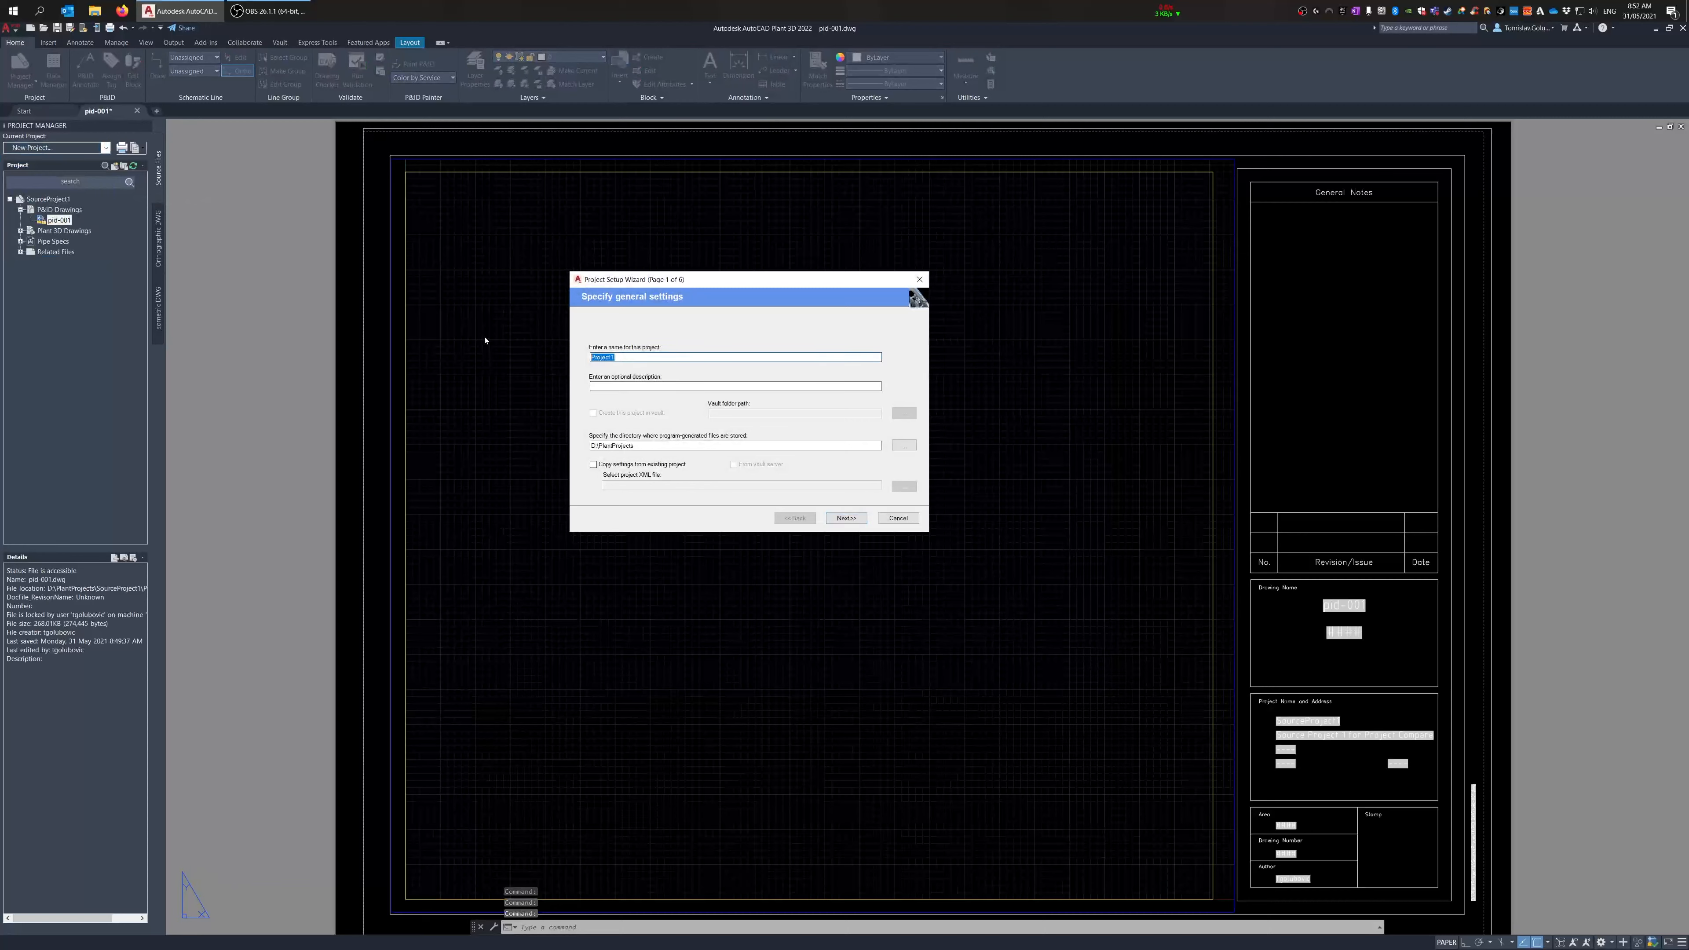
{"action": "type", "text": "nEWpR"}
{"action": "key", "text": "Return"}
{"action": "left_click", "coordinate": [591, 401]}
{"action": "left_click", "coordinate": [846, 517]}
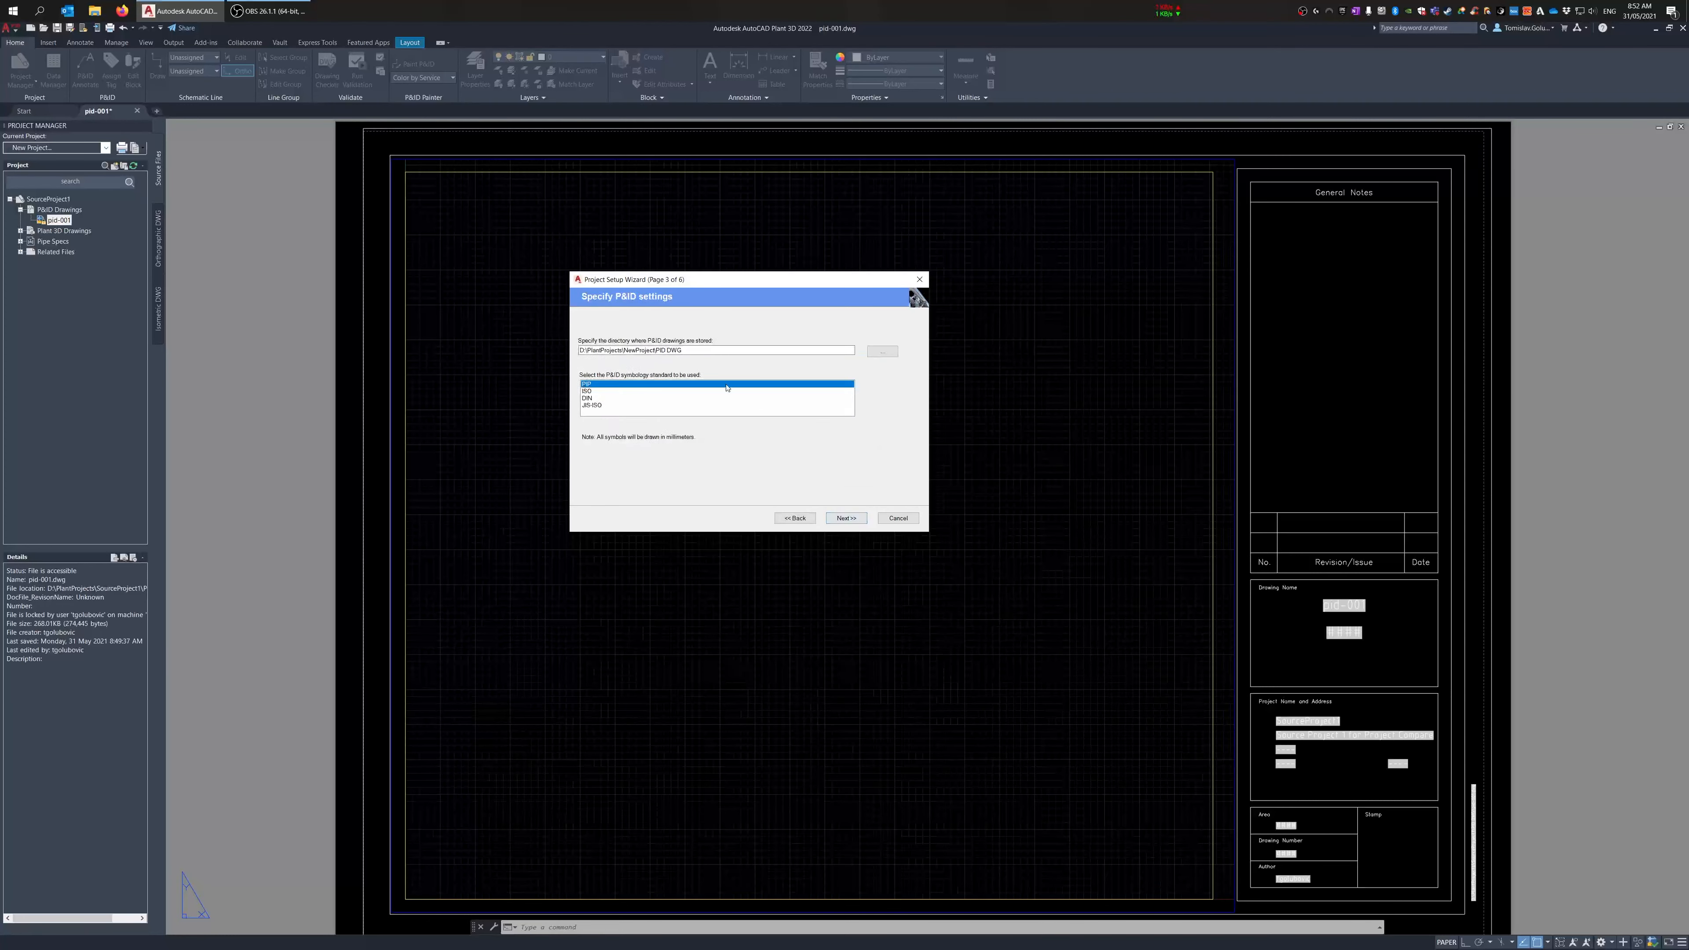
Step: Accept the PIP symbology and the remaining default project settings, and generate the project, closing the open drawings of SourceProject1
{"action": "left_click", "coordinate": [840, 518]}
{"action": "left_click", "coordinate": [841, 518]}
{"action": "left_click", "coordinate": [842, 518]}
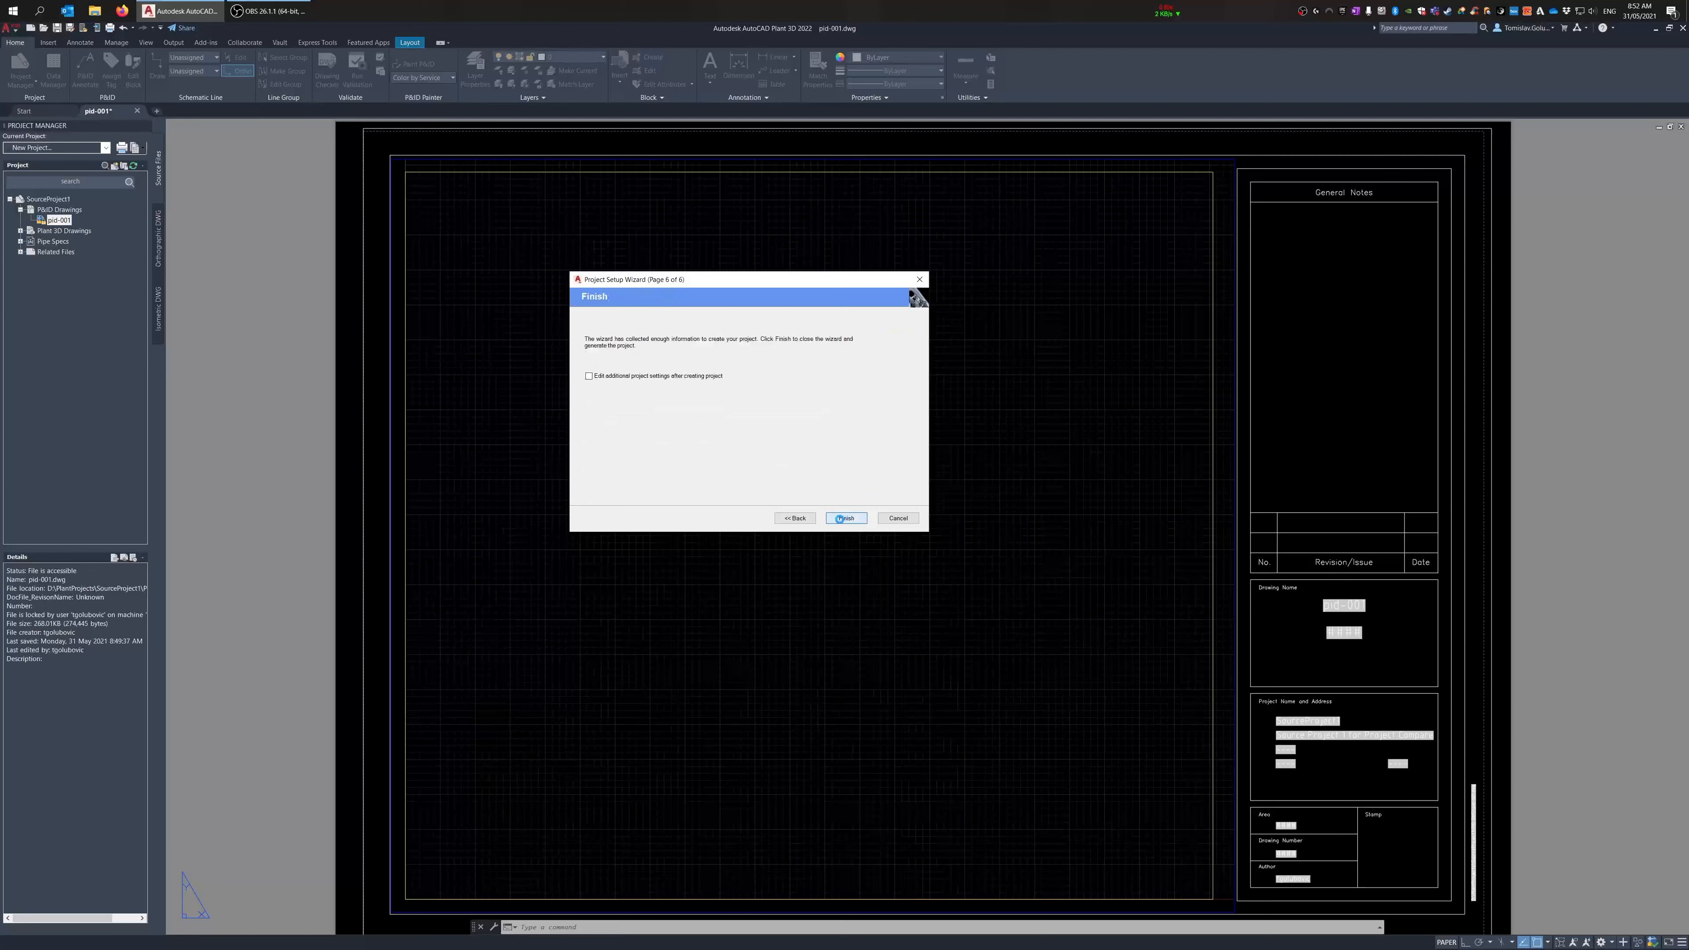
{"action": "left_click", "coordinate": [840, 518]}
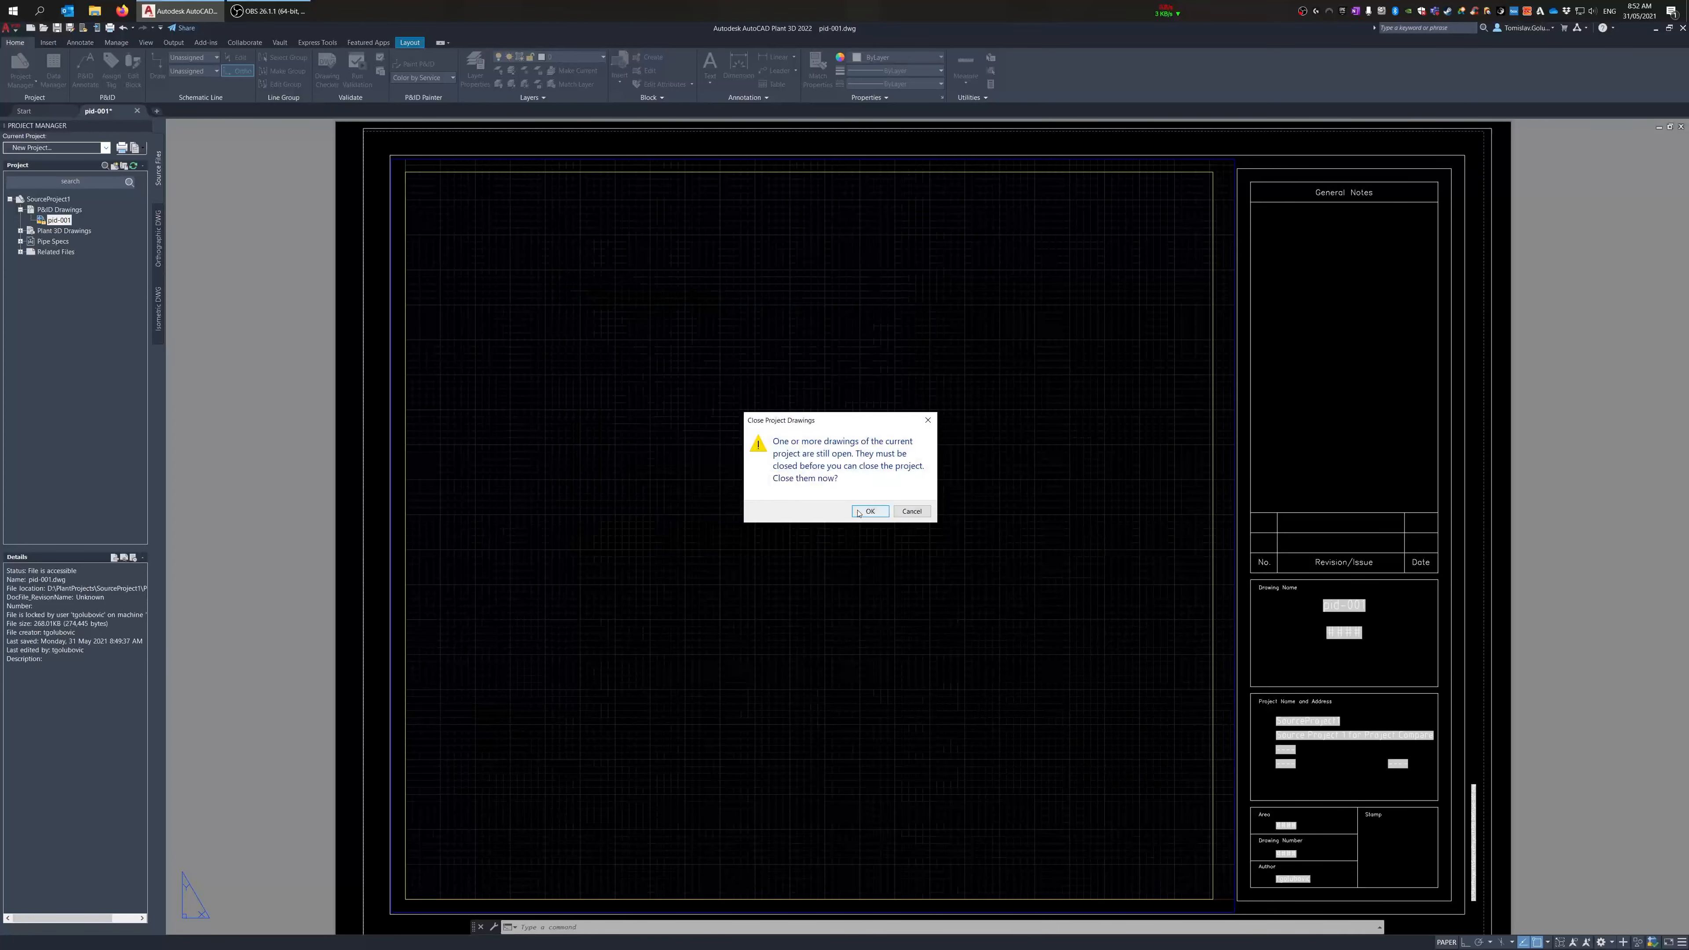
{"action": "left_click", "coordinate": [871, 512]}
{"action": "left_click", "coordinate": [815, 516]}
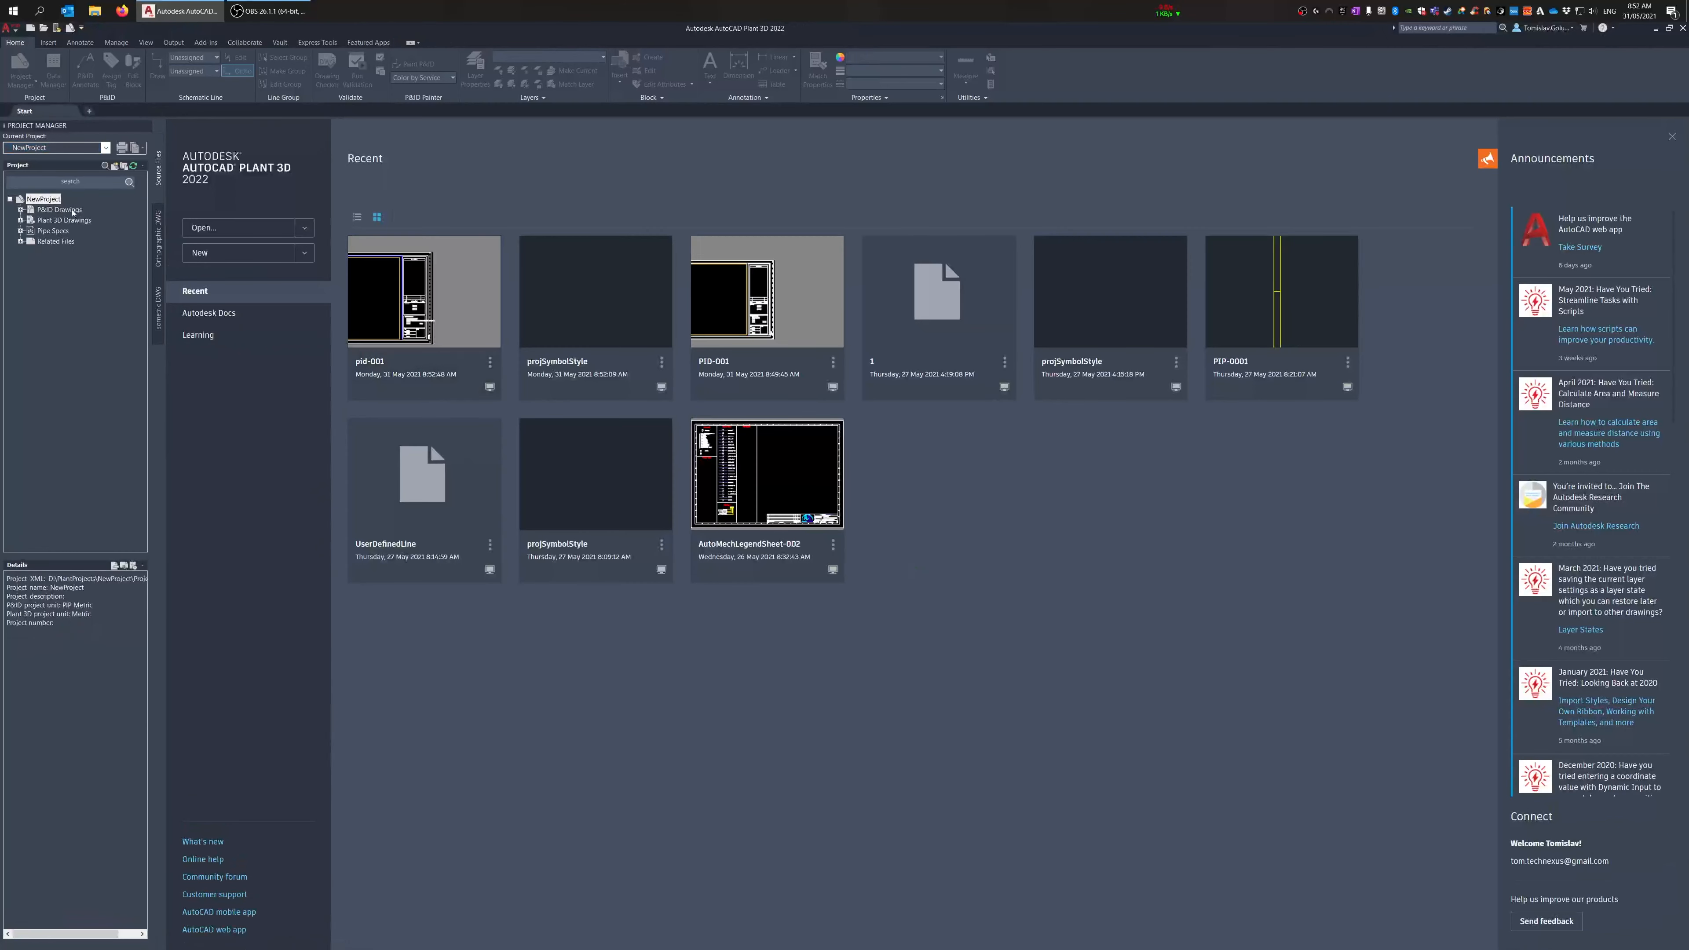
Step: Compare NewProject with SourceProject1 as the reference project, using its Project.xml file
{"action": "right_click", "coordinate": [50, 202]}
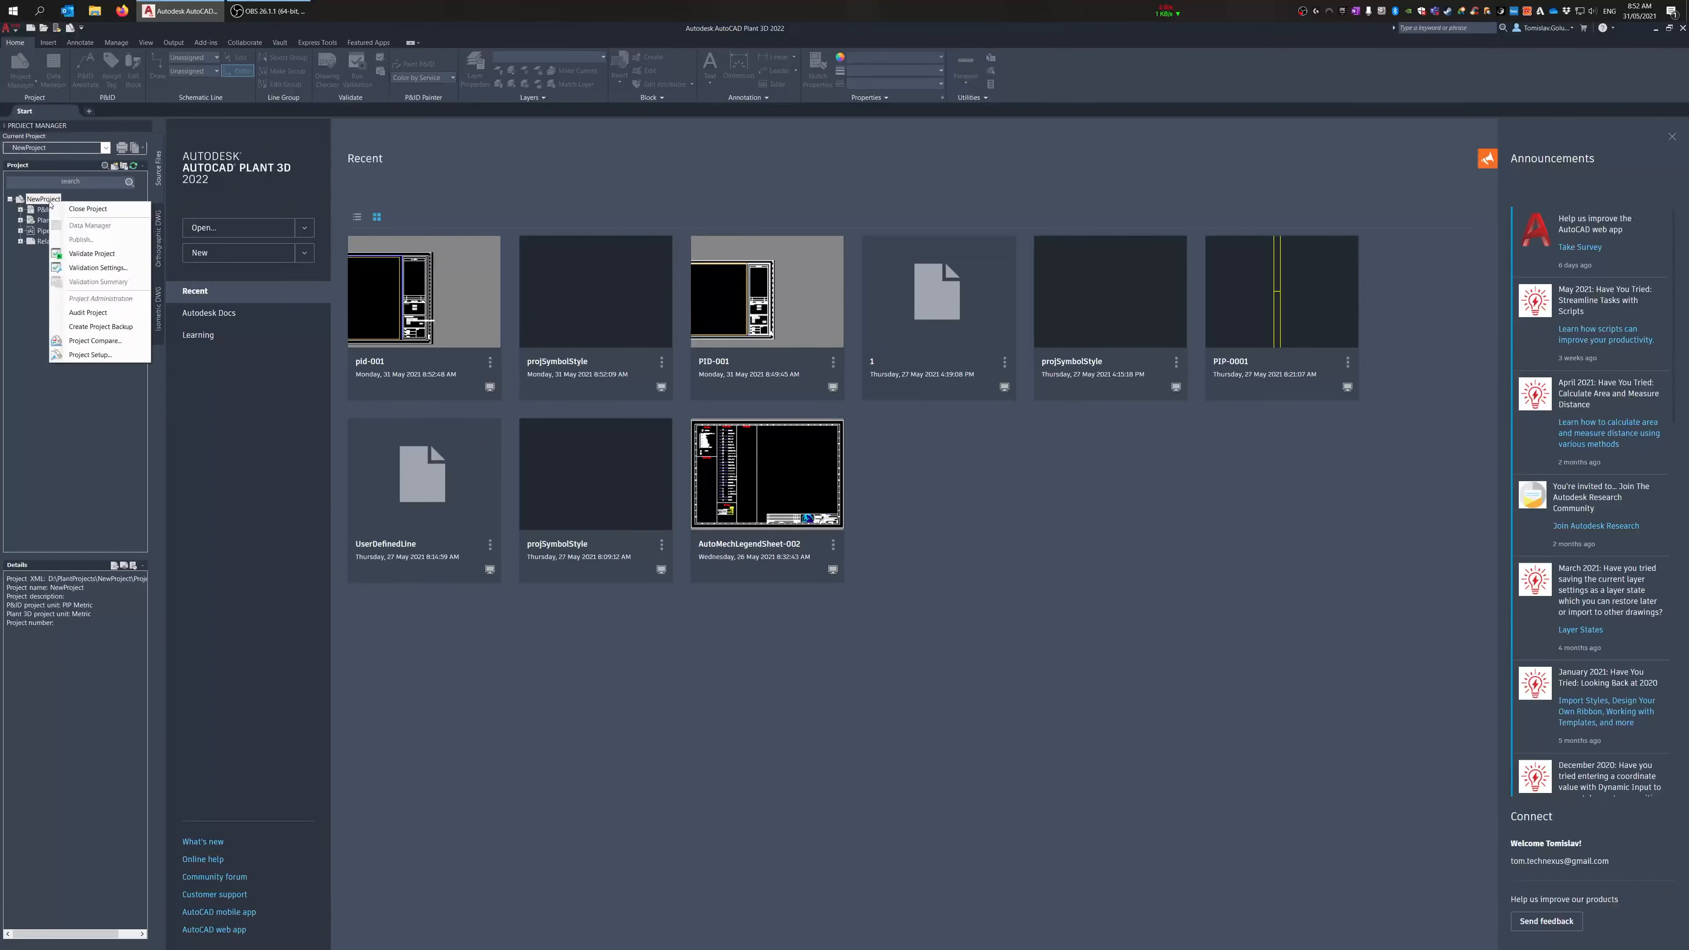
{"action": "left_click", "coordinate": [87, 341]}
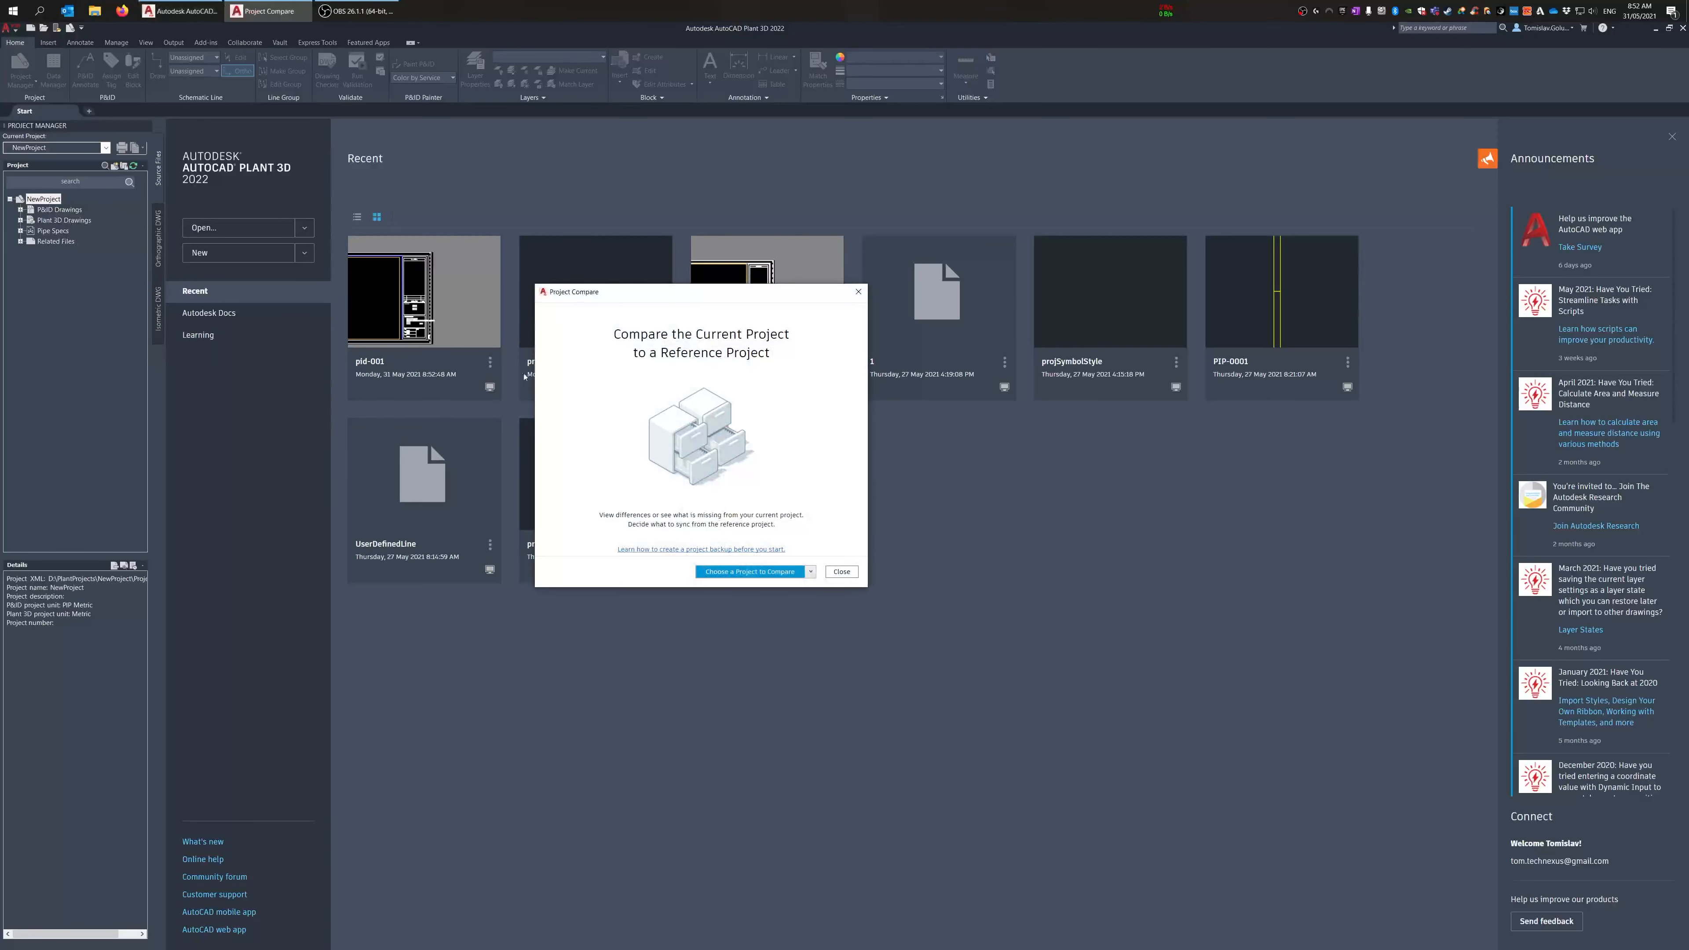
{"action": "left_click", "coordinate": [724, 572]}
{"action": "left_click", "coordinate": [746, 572]}
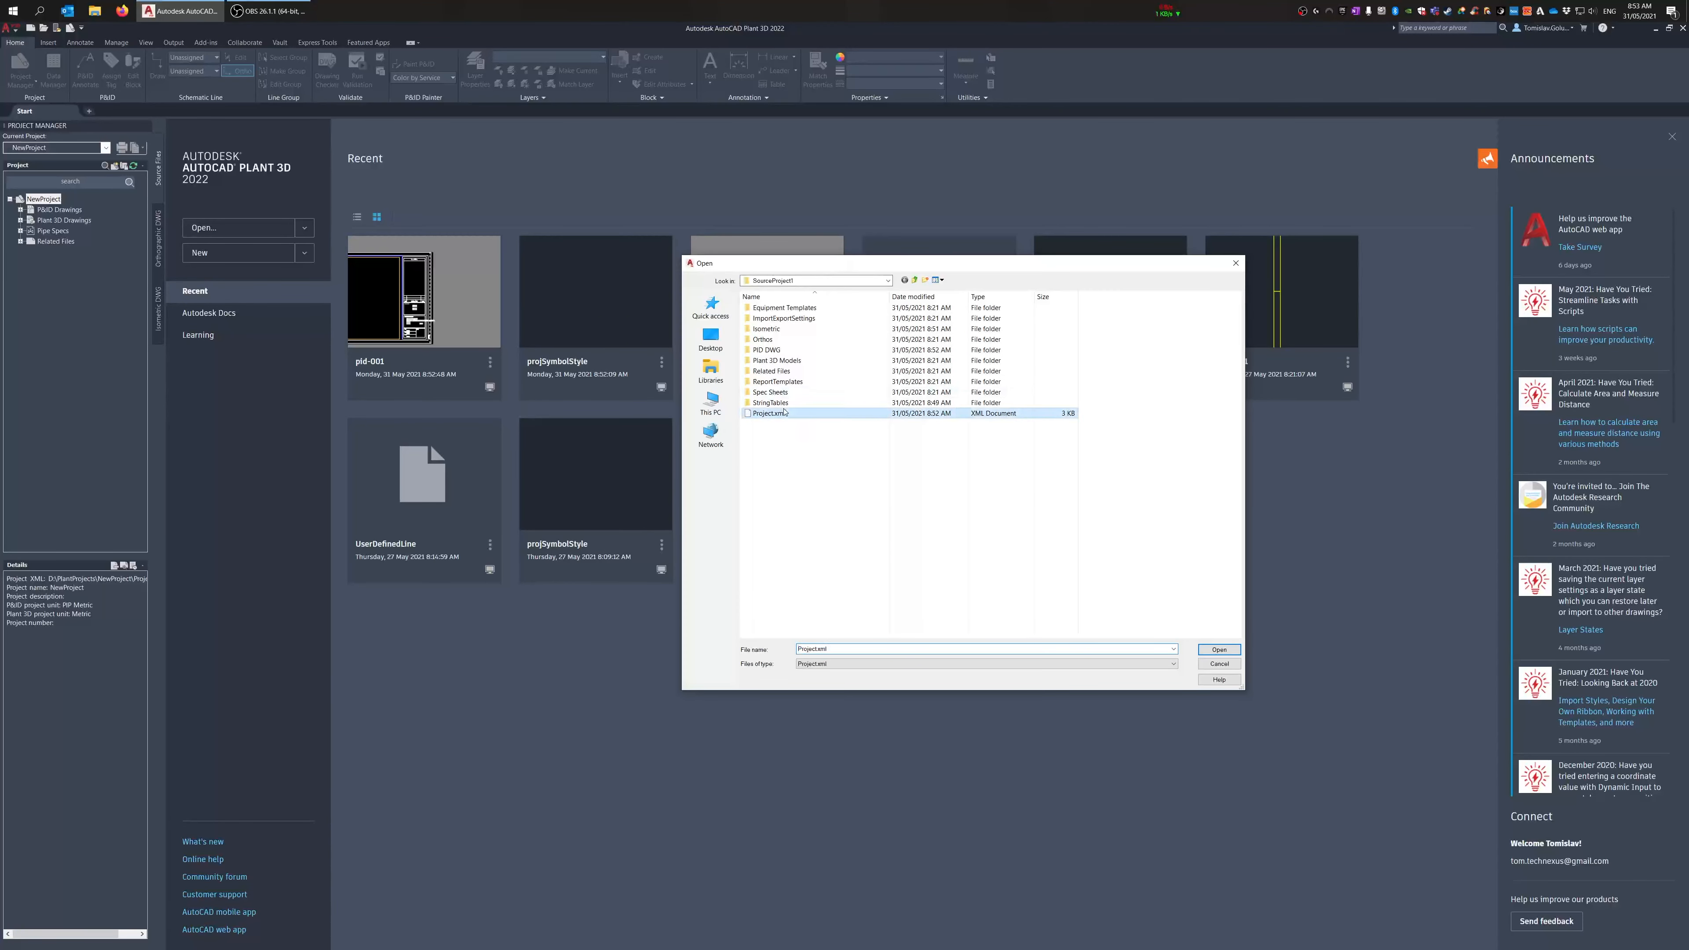
{"action": "double_click", "coordinate": [783, 411]}
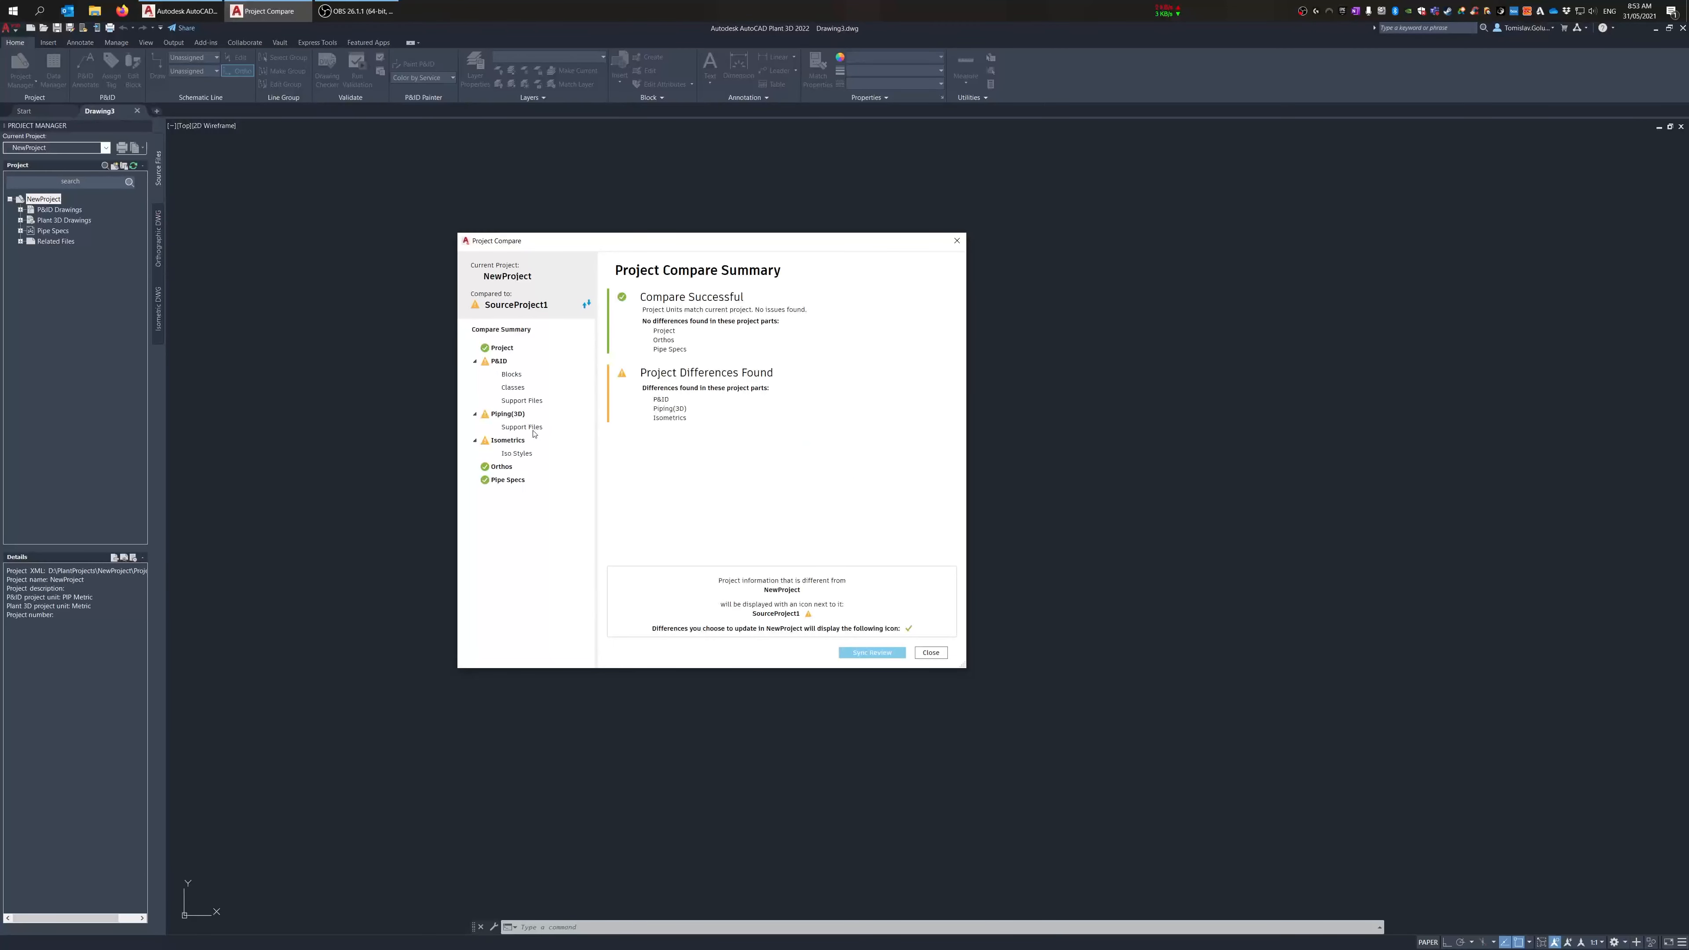
Step: Mark the Piping(3D) support file ProjectSetupSpecUpdateSettings.xml for synchronization
{"action": "left_click", "coordinate": [532, 428]}
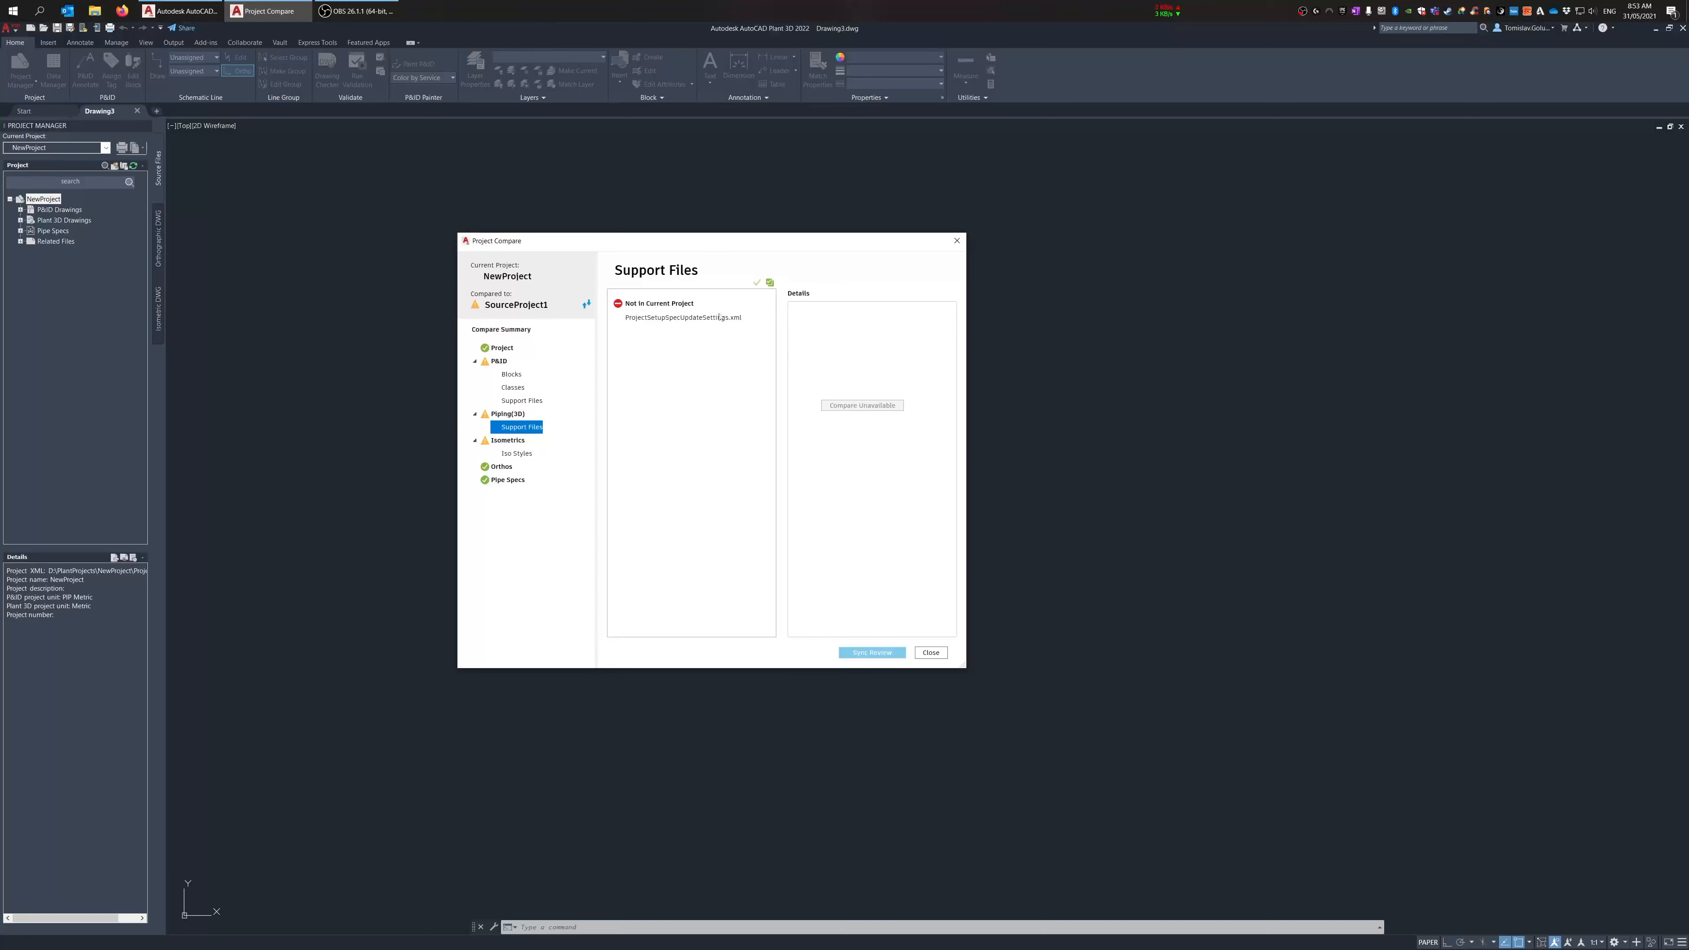
{"action": "left_click", "coordinate": [698, 318]}
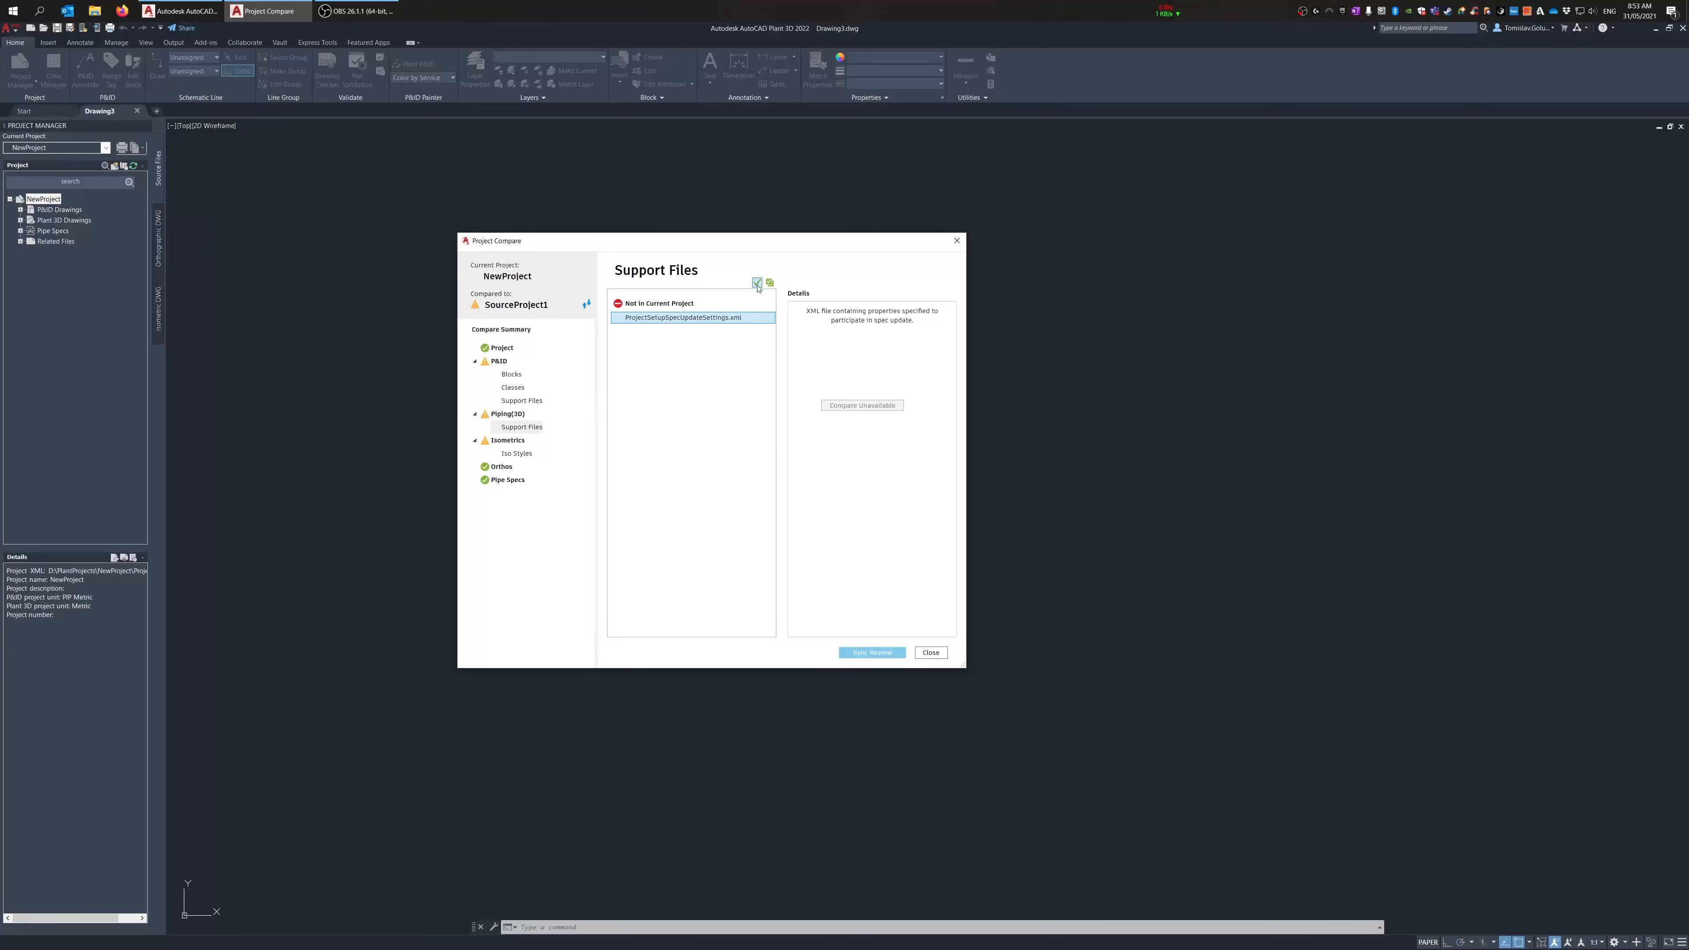
{"action": "left_click", "coordinate": [769, 283]}
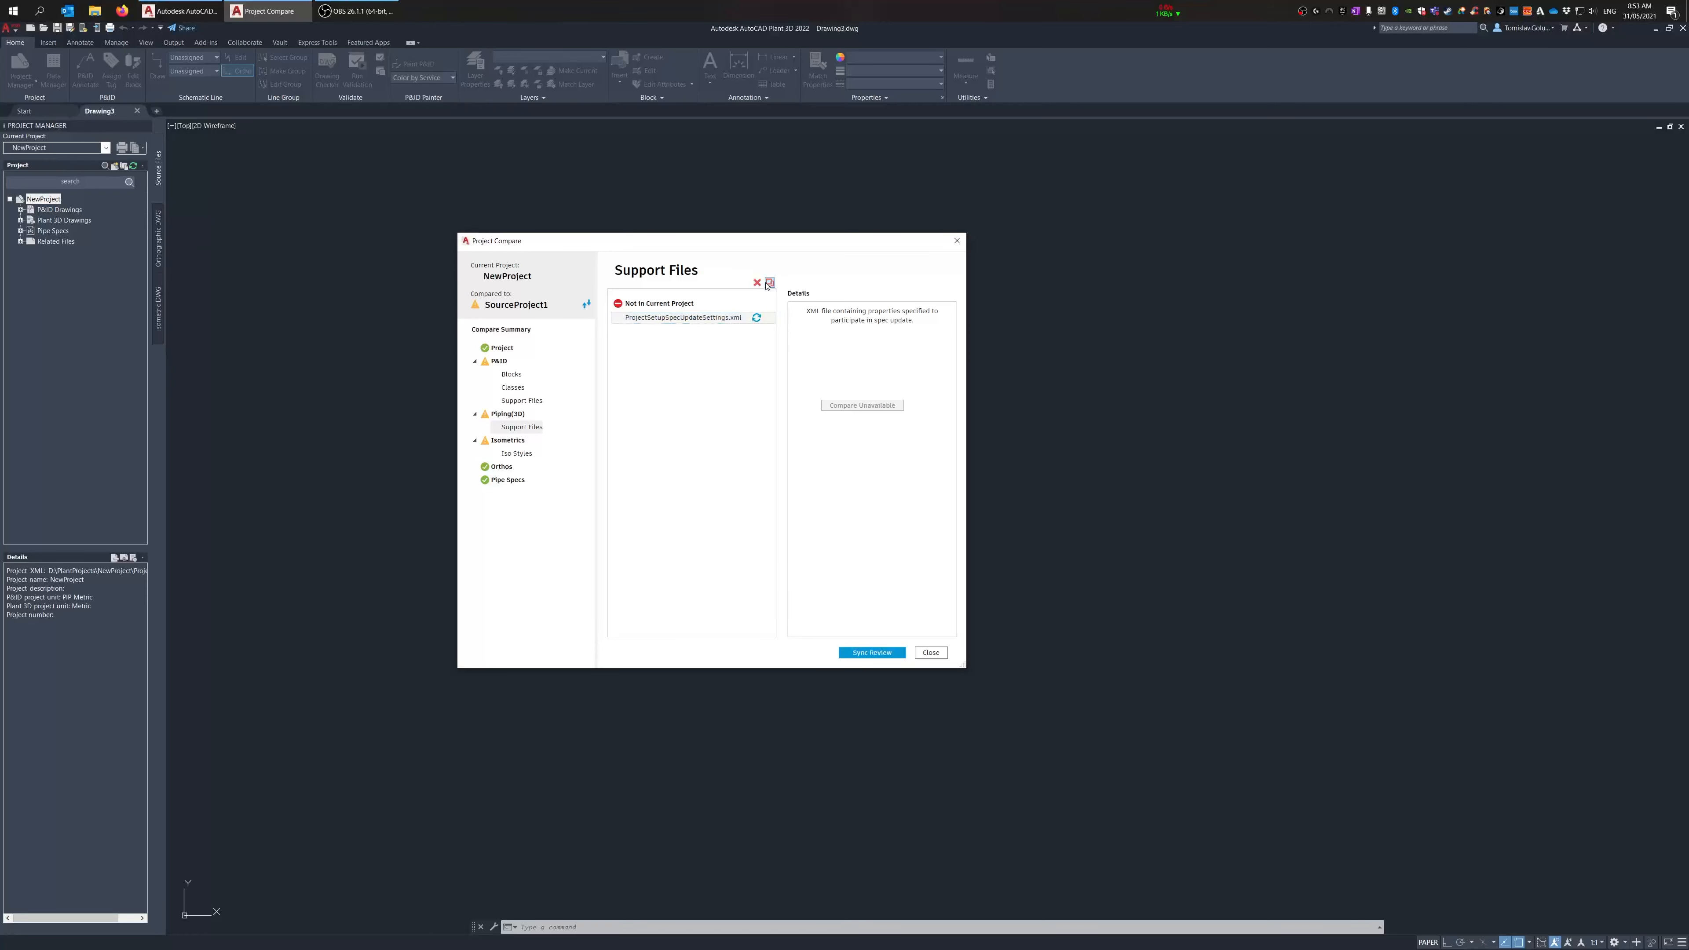
Step: Mark all files of the iso styles Check_A2, Check_A3, Final_A2, Final_A3, Spool_A3 and Stress_A2 for synchronization
{"action": "left_click", "coordinate": [527, 453]}
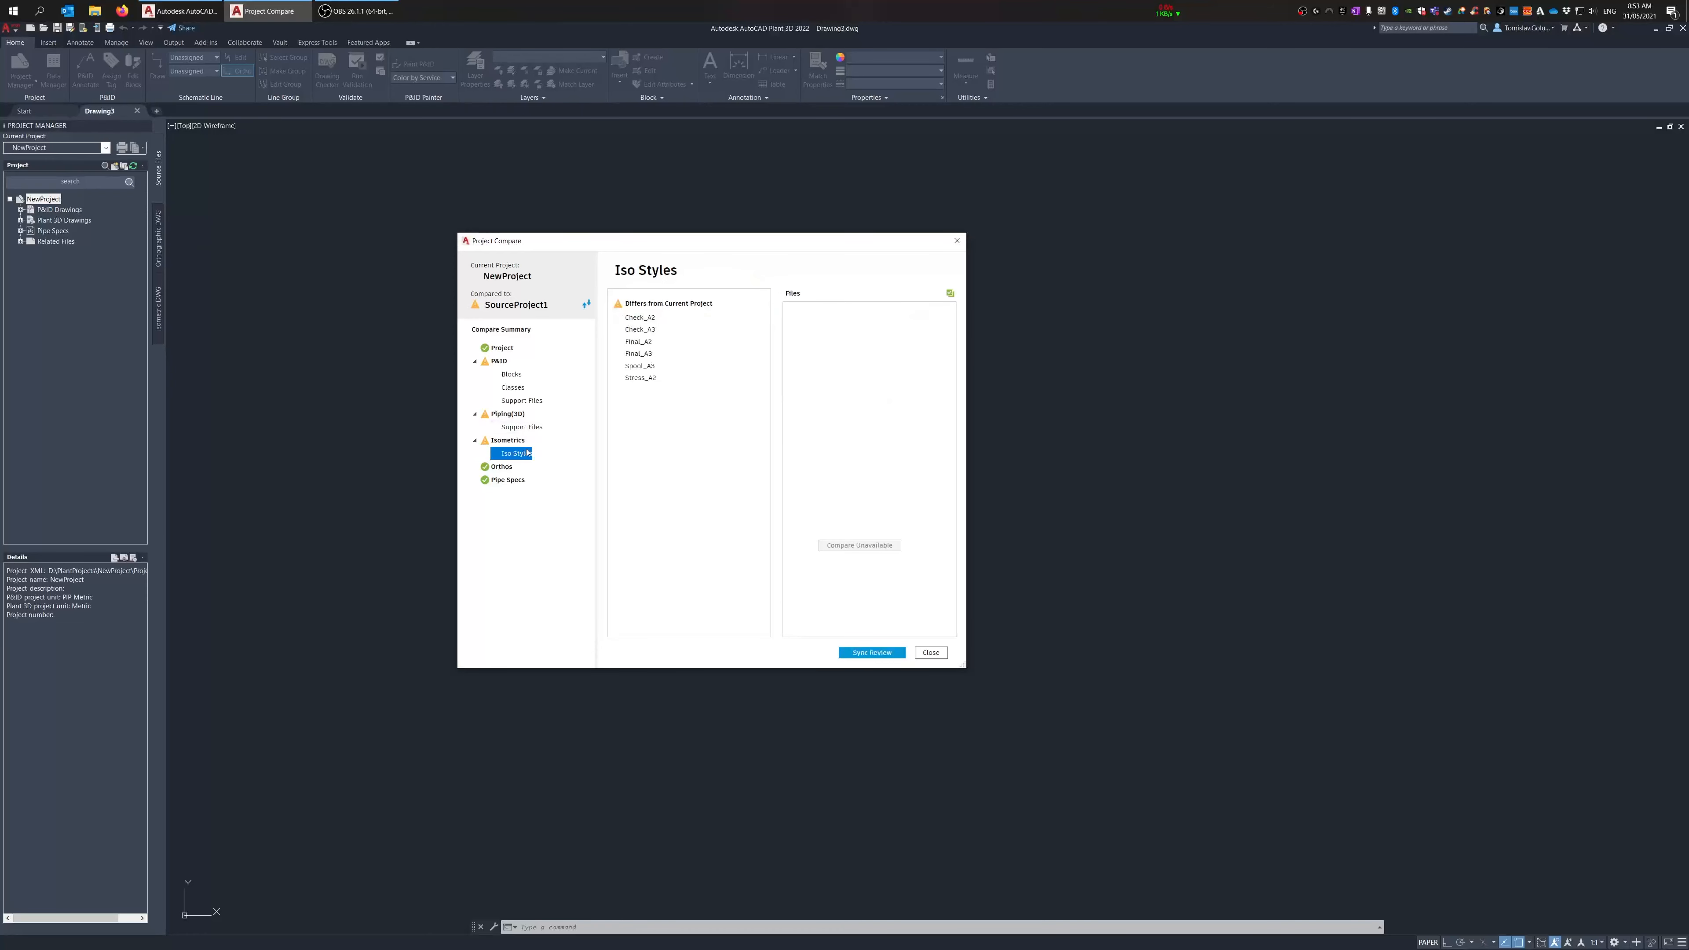
{"action": "left_click", "coordinate": [640, 318]}
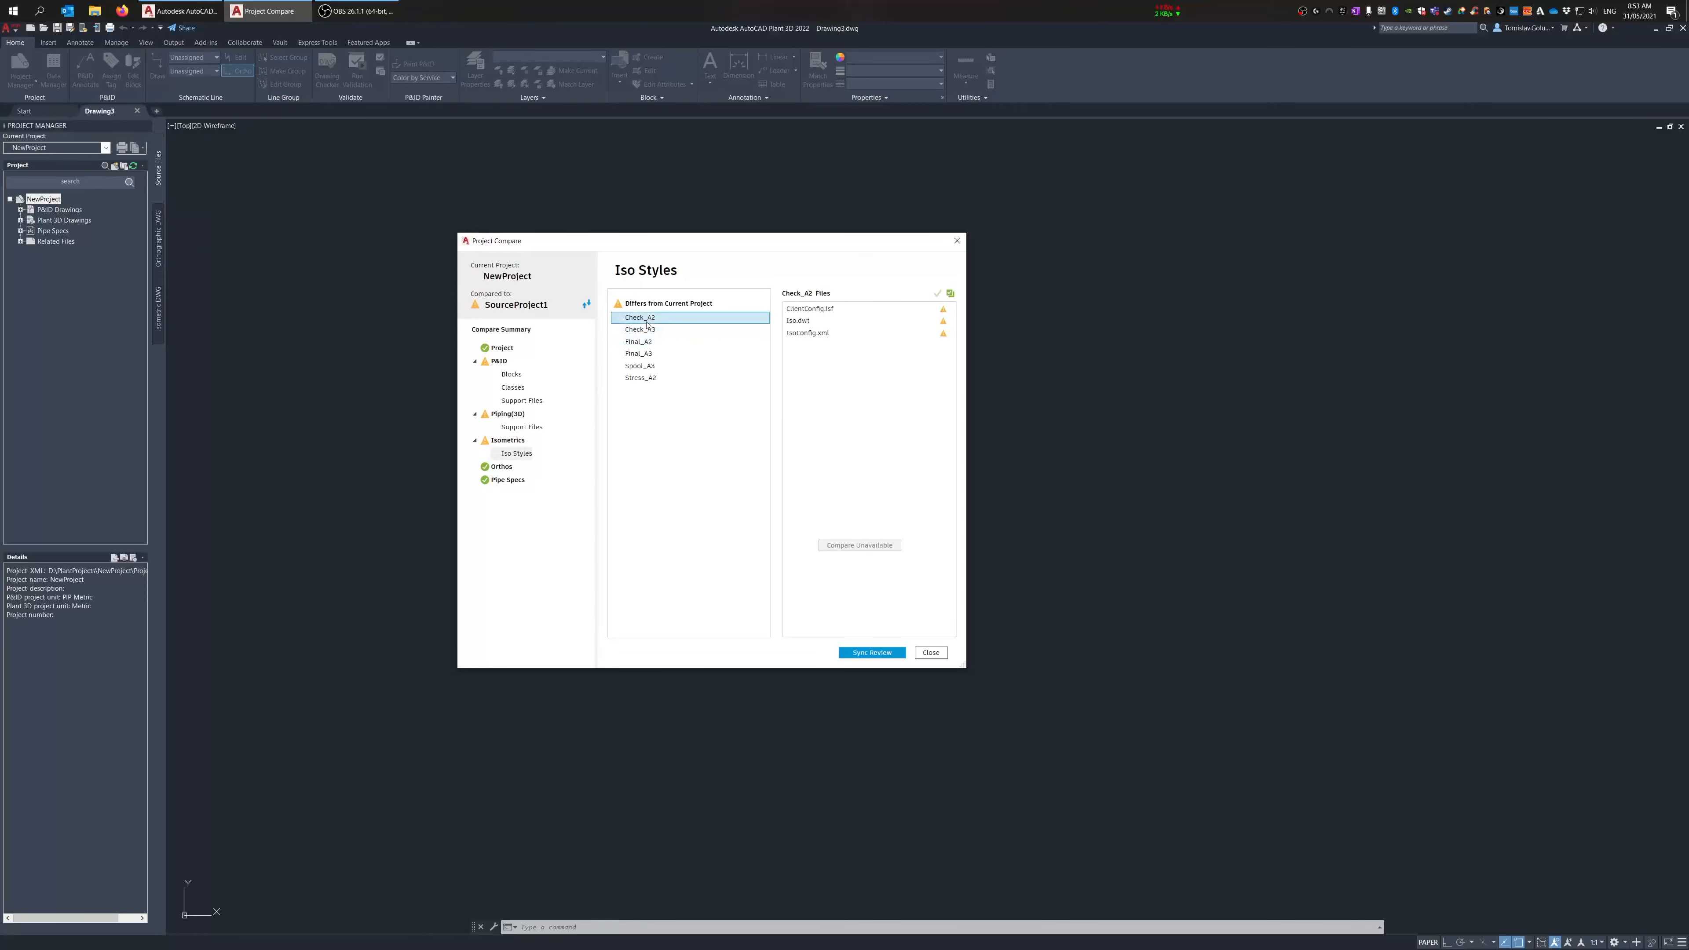
{"action": "left_click", "coordinate": [951, 293]}
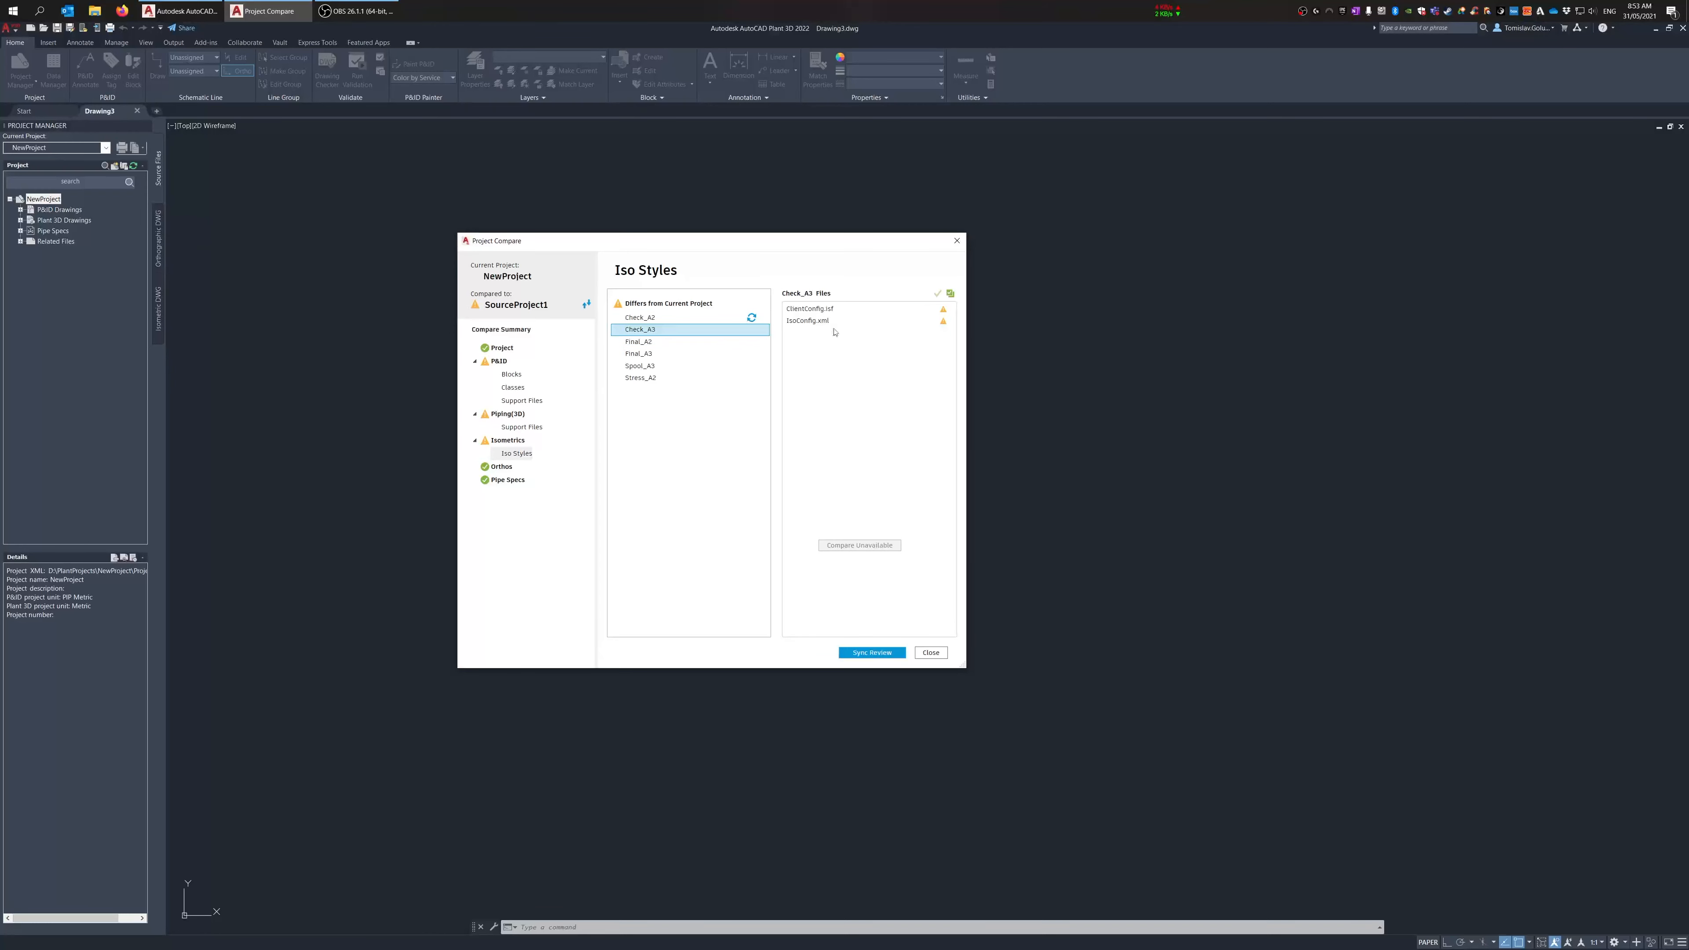
{"action": "left_click", "coordinate": [951, 294]}
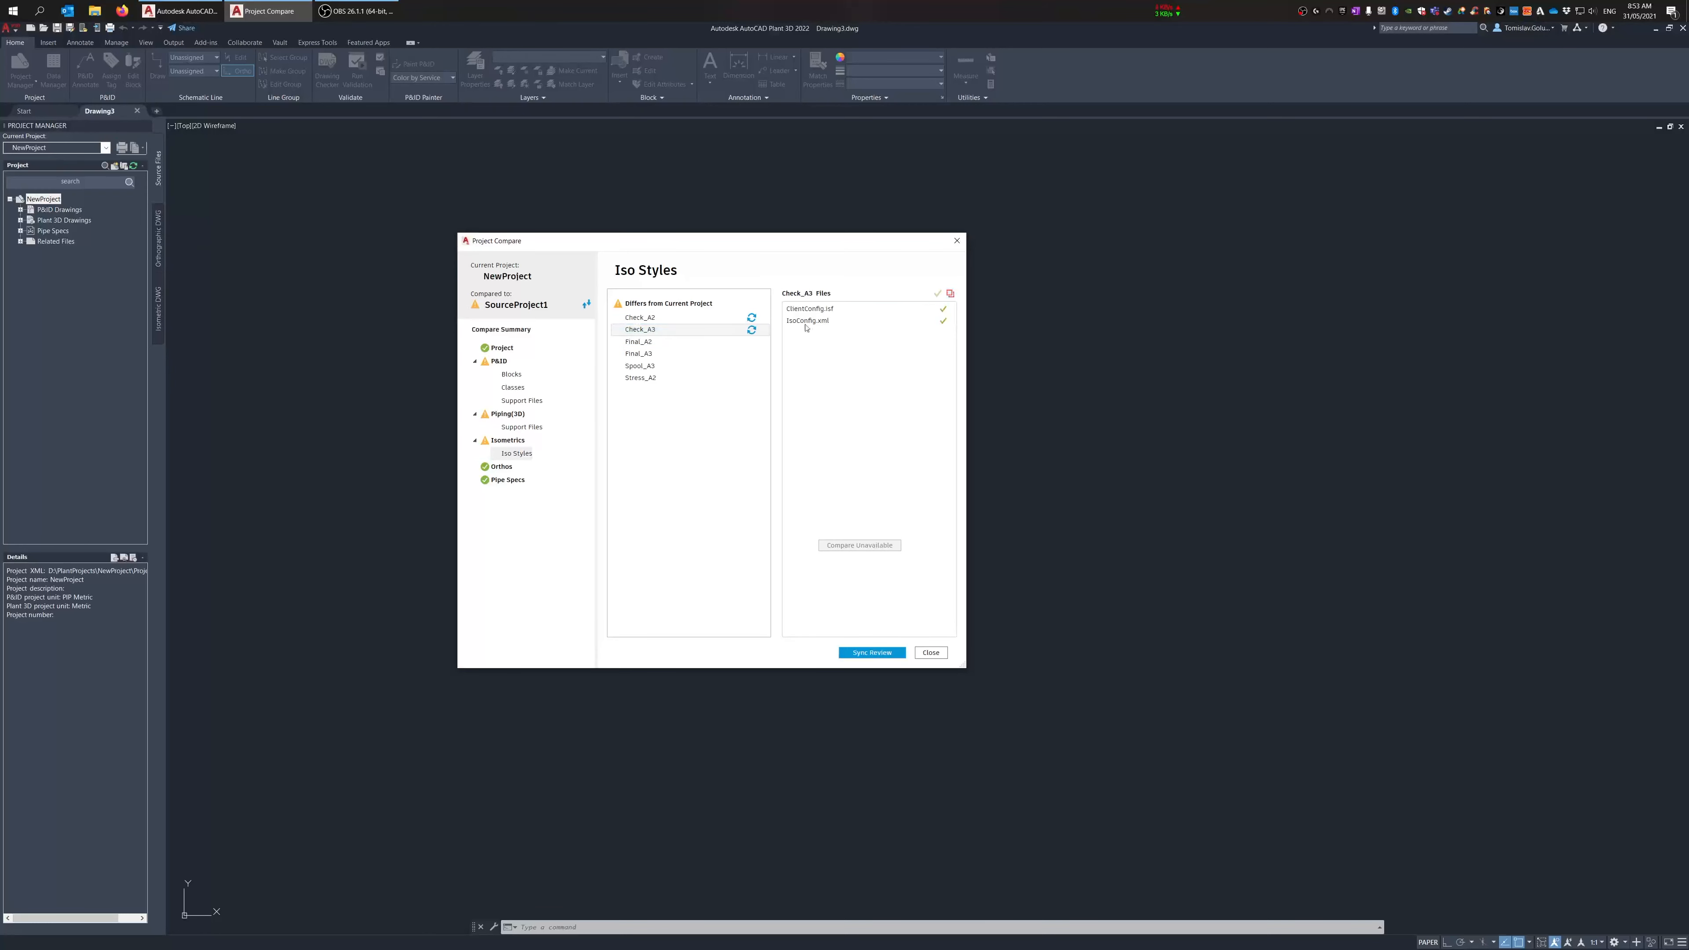
{"action": "left_click", "coordinate": [952, 295]}
{"action": "left_click", "coordinate": [699, 358]}
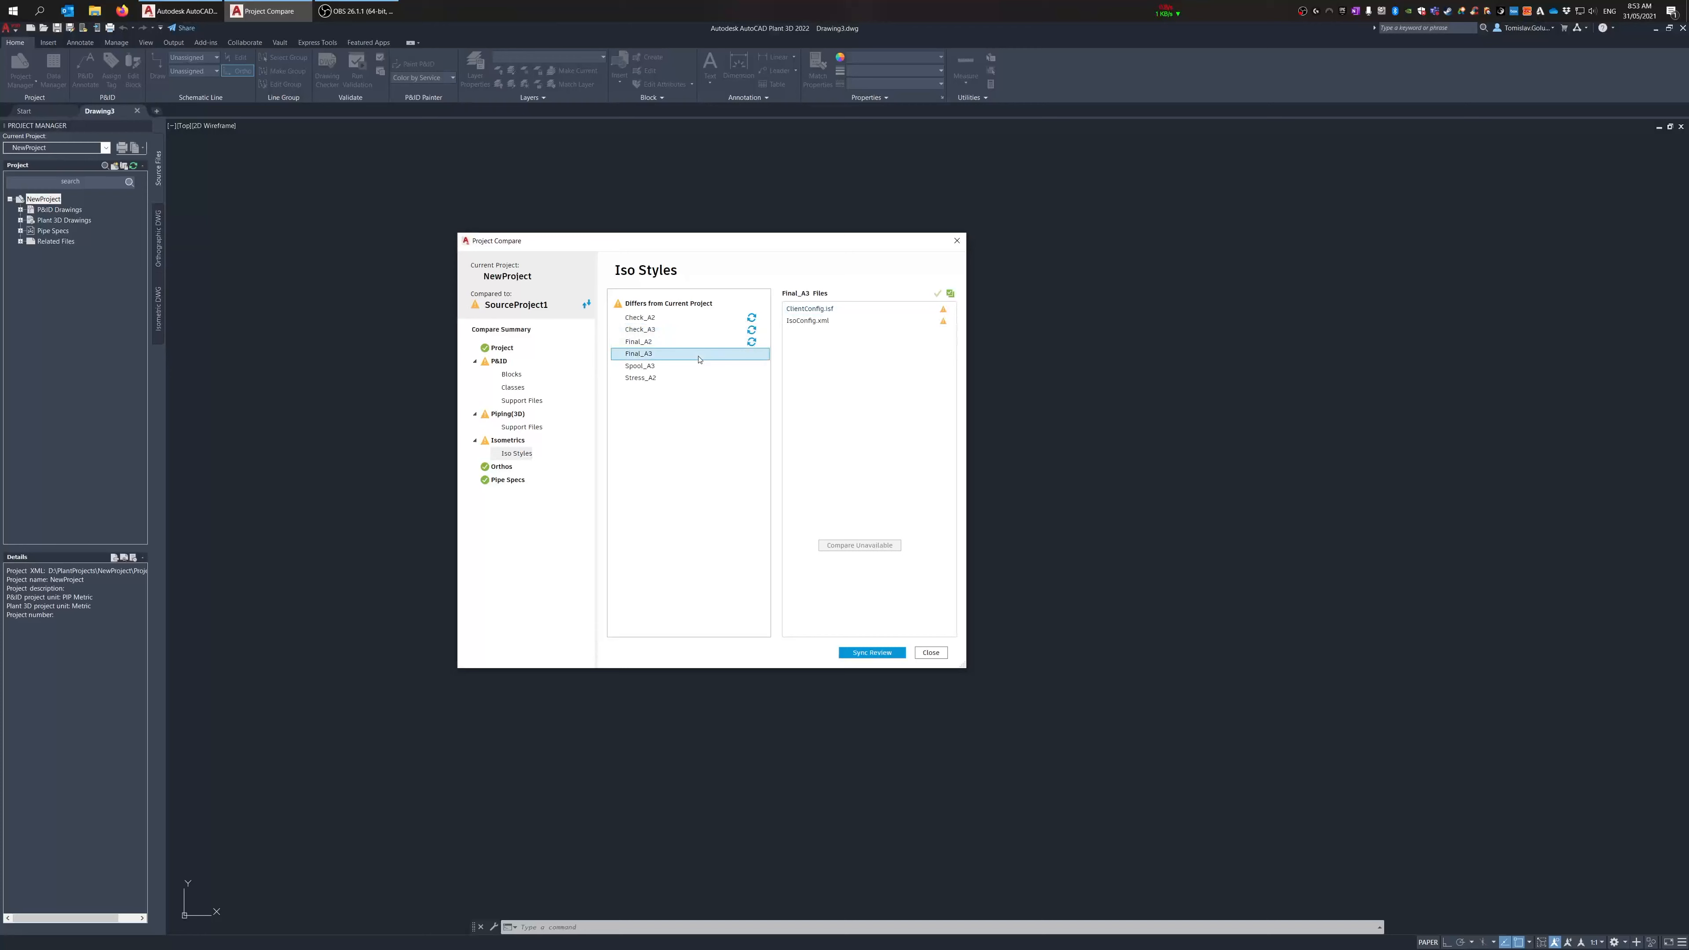
{"action": "left_click", "coordinate": [951, 294]}
{"action": "left_click", "coordinate": [695, 365]}
{"action": "left_click", "coordinate": [950, 294]}
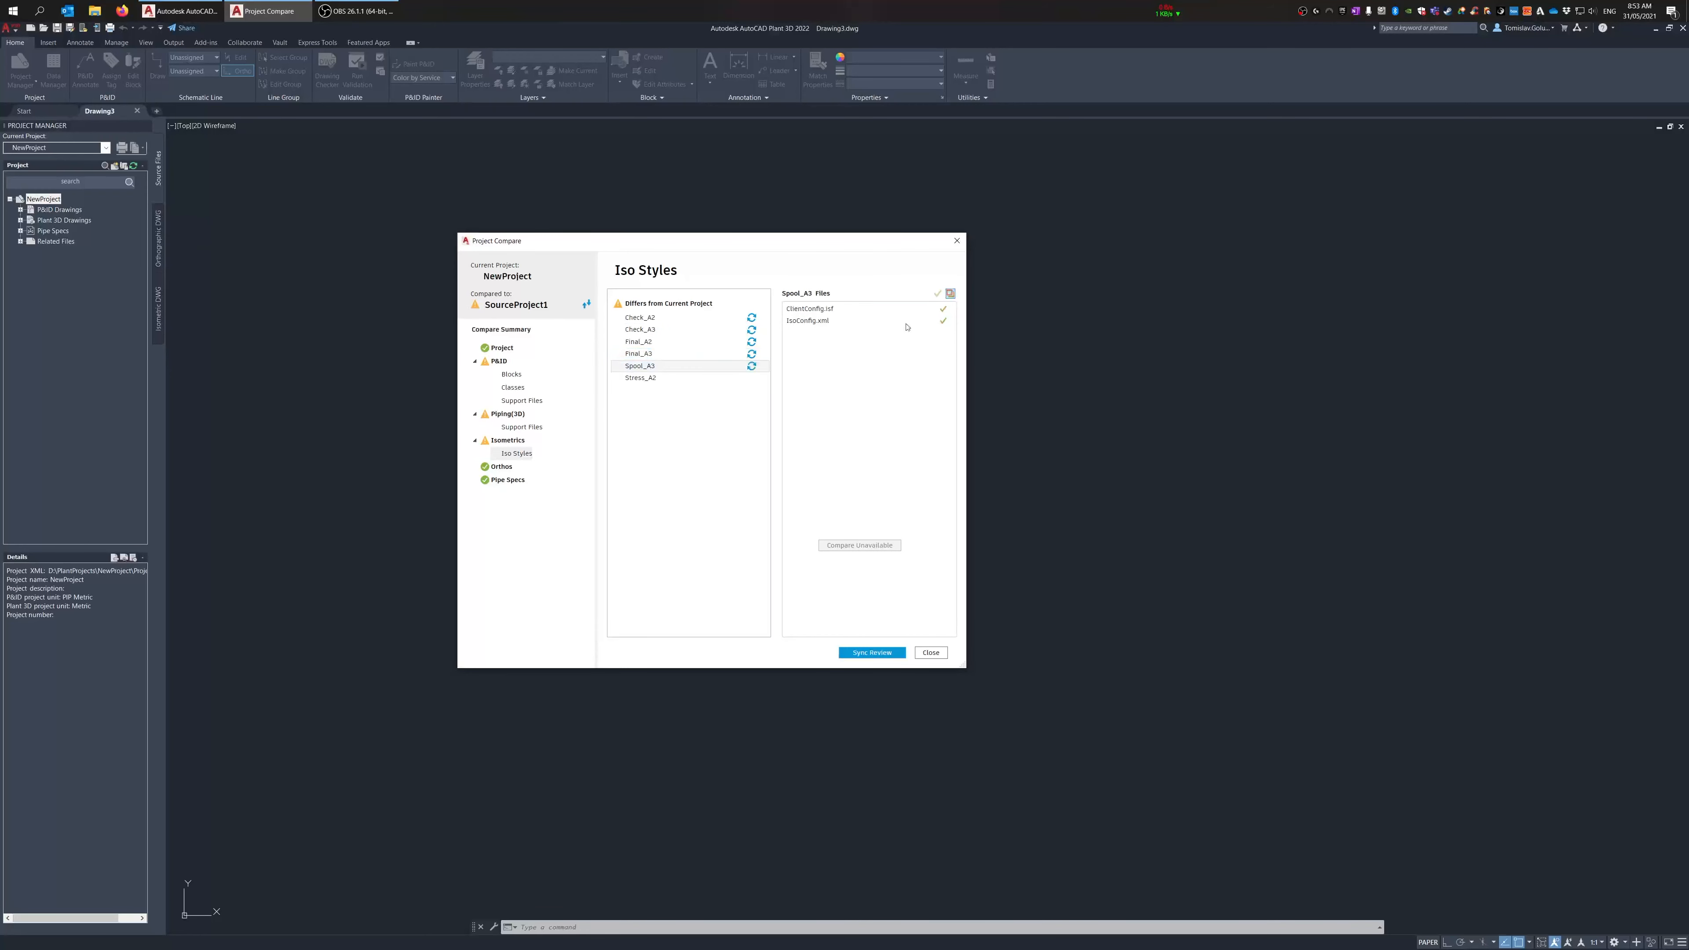
{"action": "left_click", "coordinate": [691, 377]}
{"action": "left_click", "coordinate": [951, 294]}
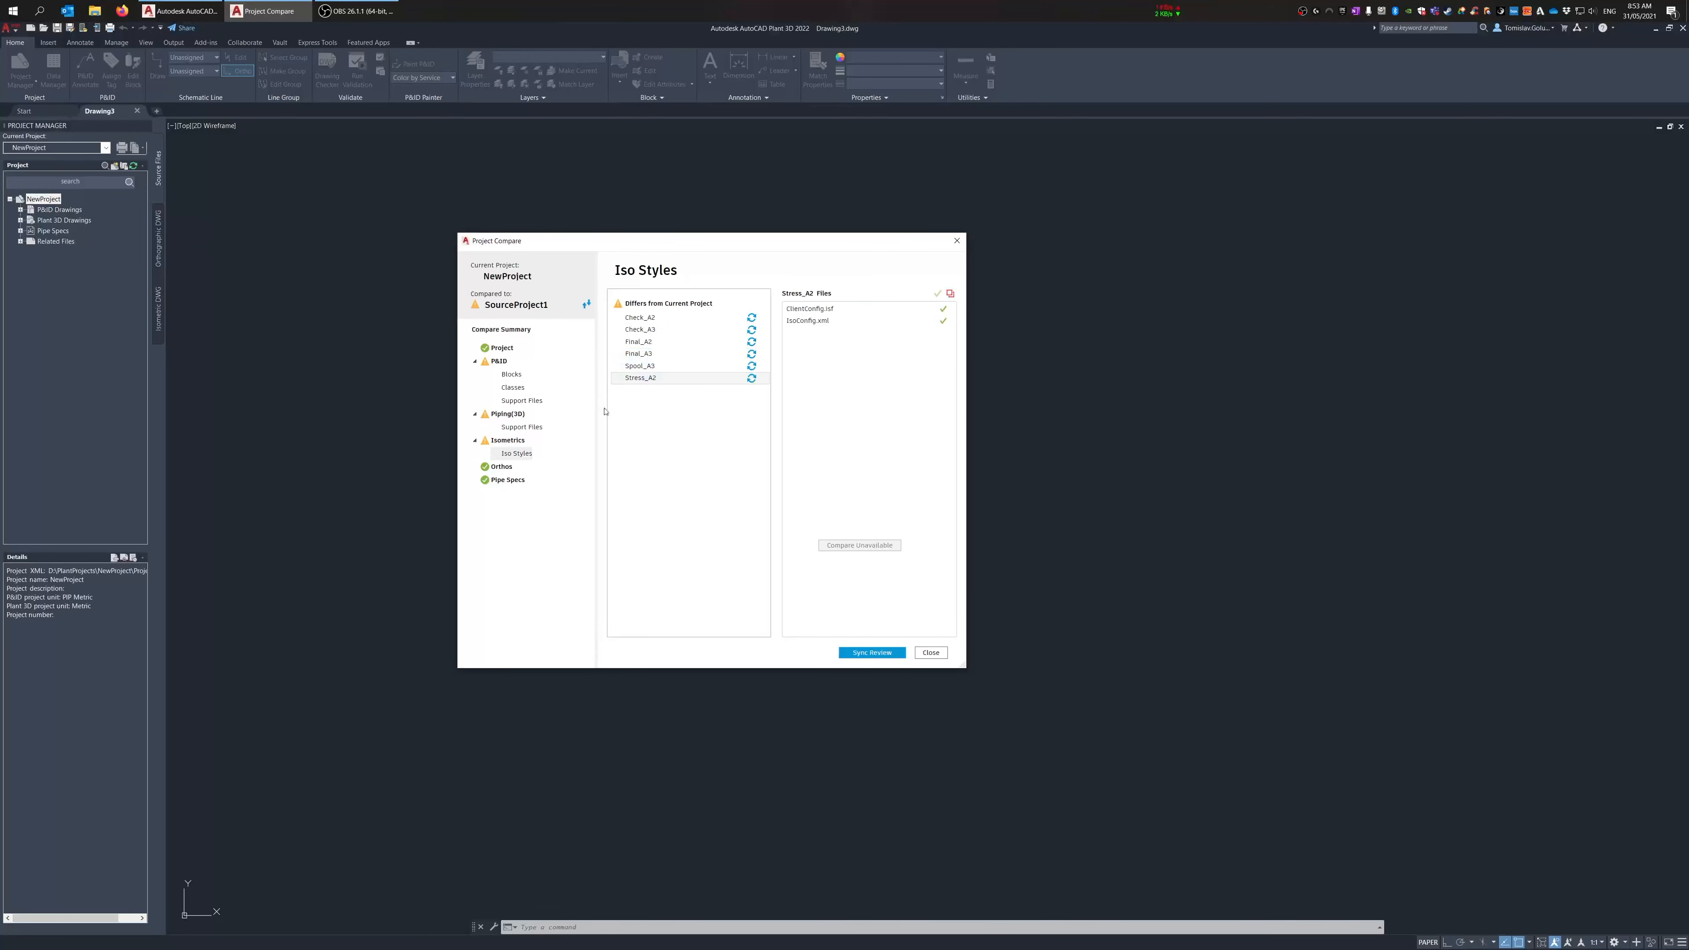
Step: Mark all P&ID support files and the P&ID classes TN_Ball and TN_Gate for synchronization
{"action": "left_click", "coordinate": [524, 428]}
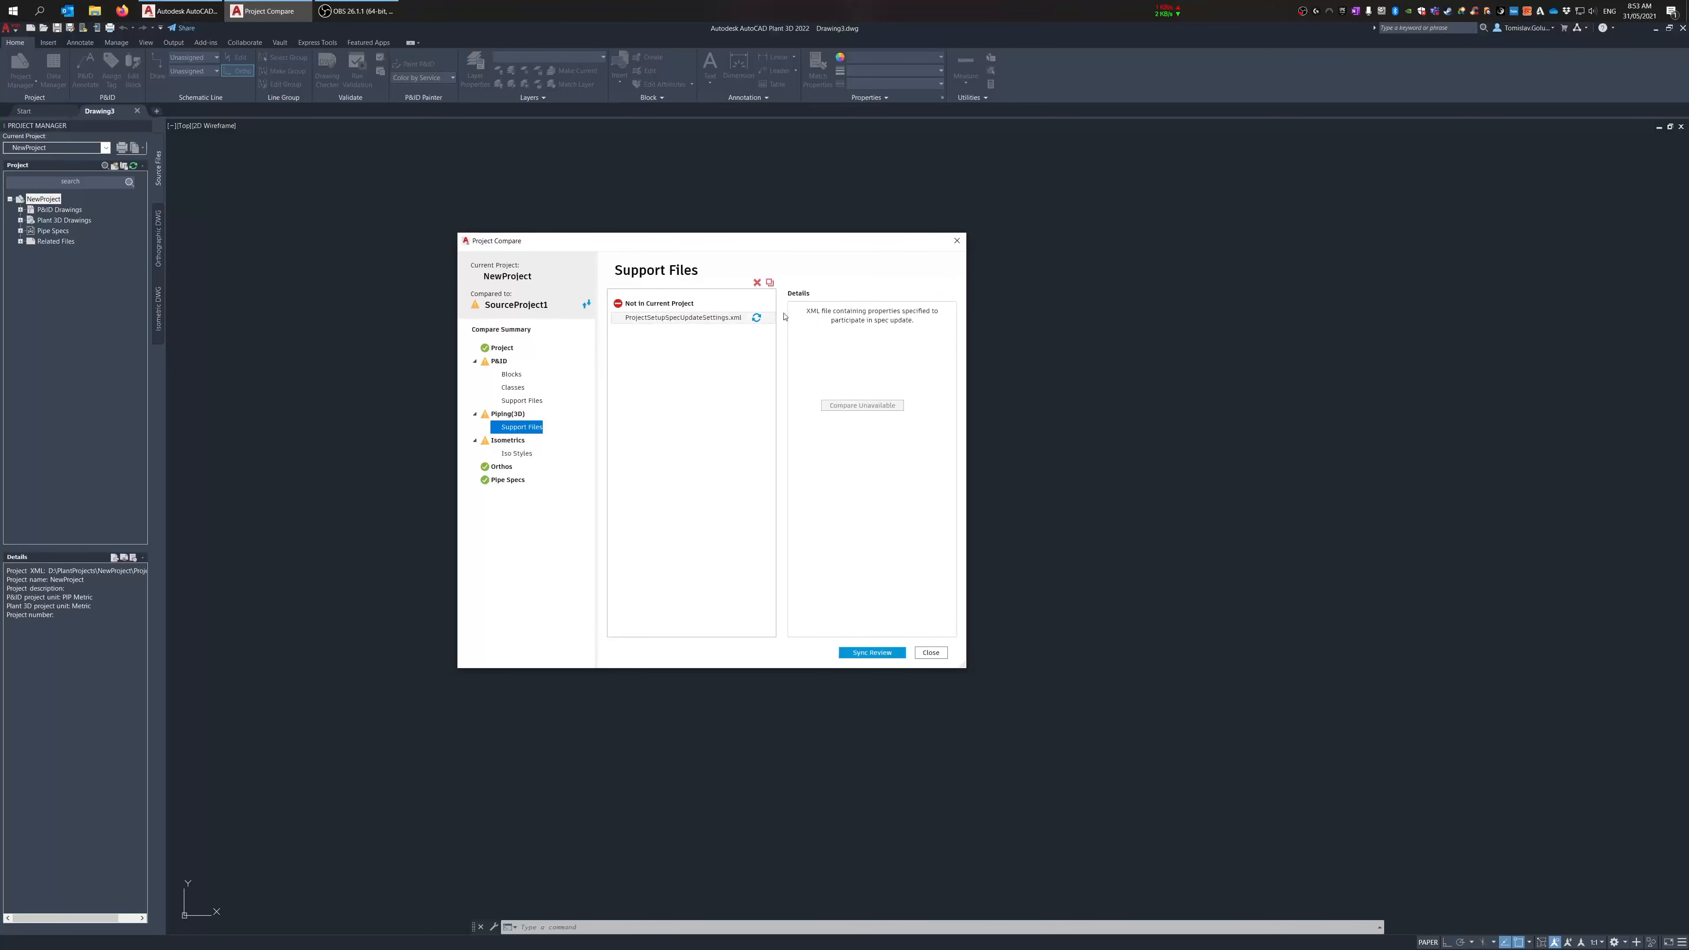
{"action": "left_click", "coordinate": [526, 401]}
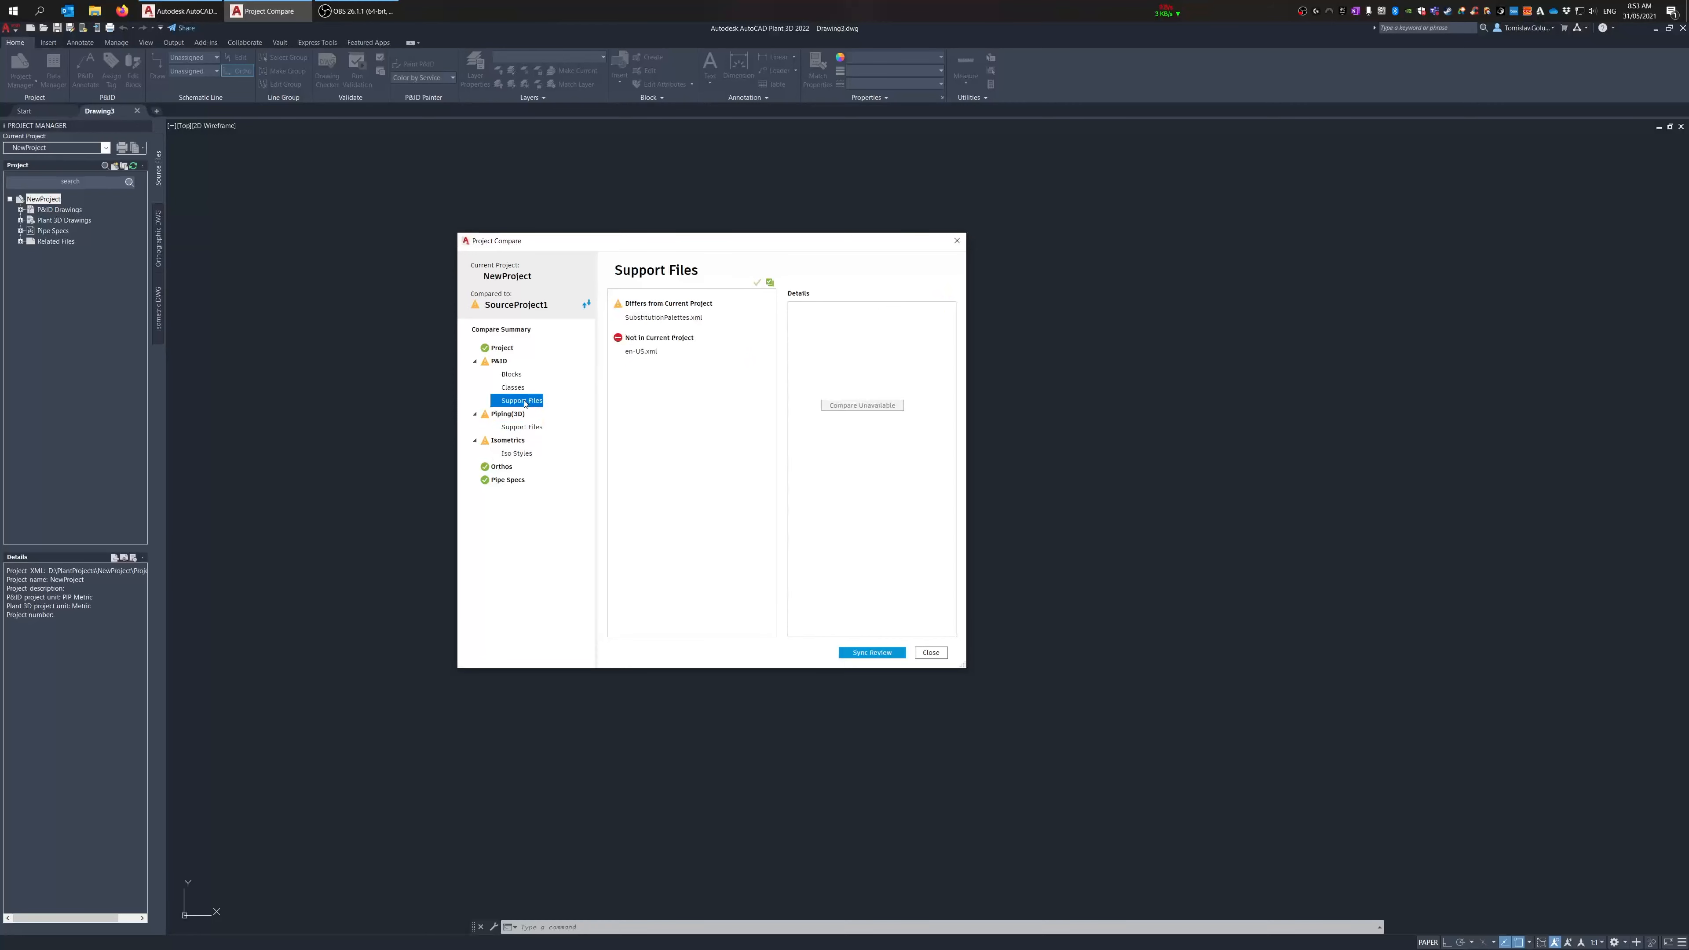
{"action": "left_click", "coordinate": [770, 282]}
{"action": "left_click", "coordinate": [770, 286]}
{"action": "left_click", "coordinate": [520, 389]}
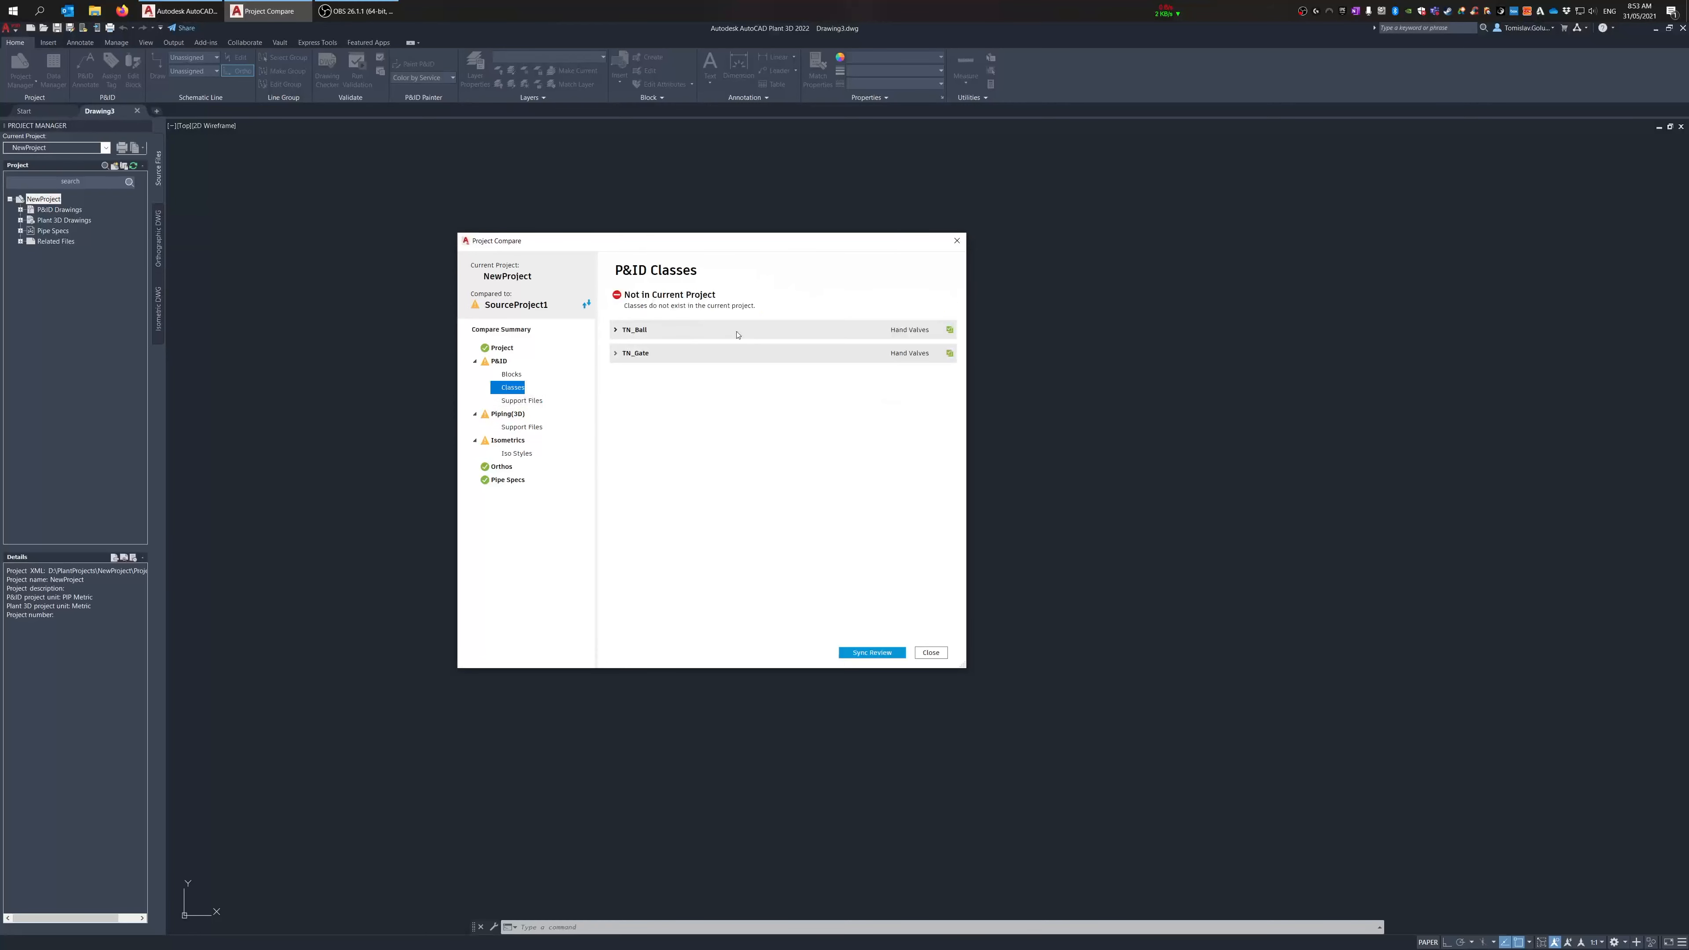
{"action": "left_click", "coordinate": [950, 353]}
Step: Mark the remaining P&ID blocks, from P3dIsoInfoBIPIdentifier to static_IsoMessagePreviewSymbol, for synchronization
{"action": "left_click", "coordinate": [518, 375]}
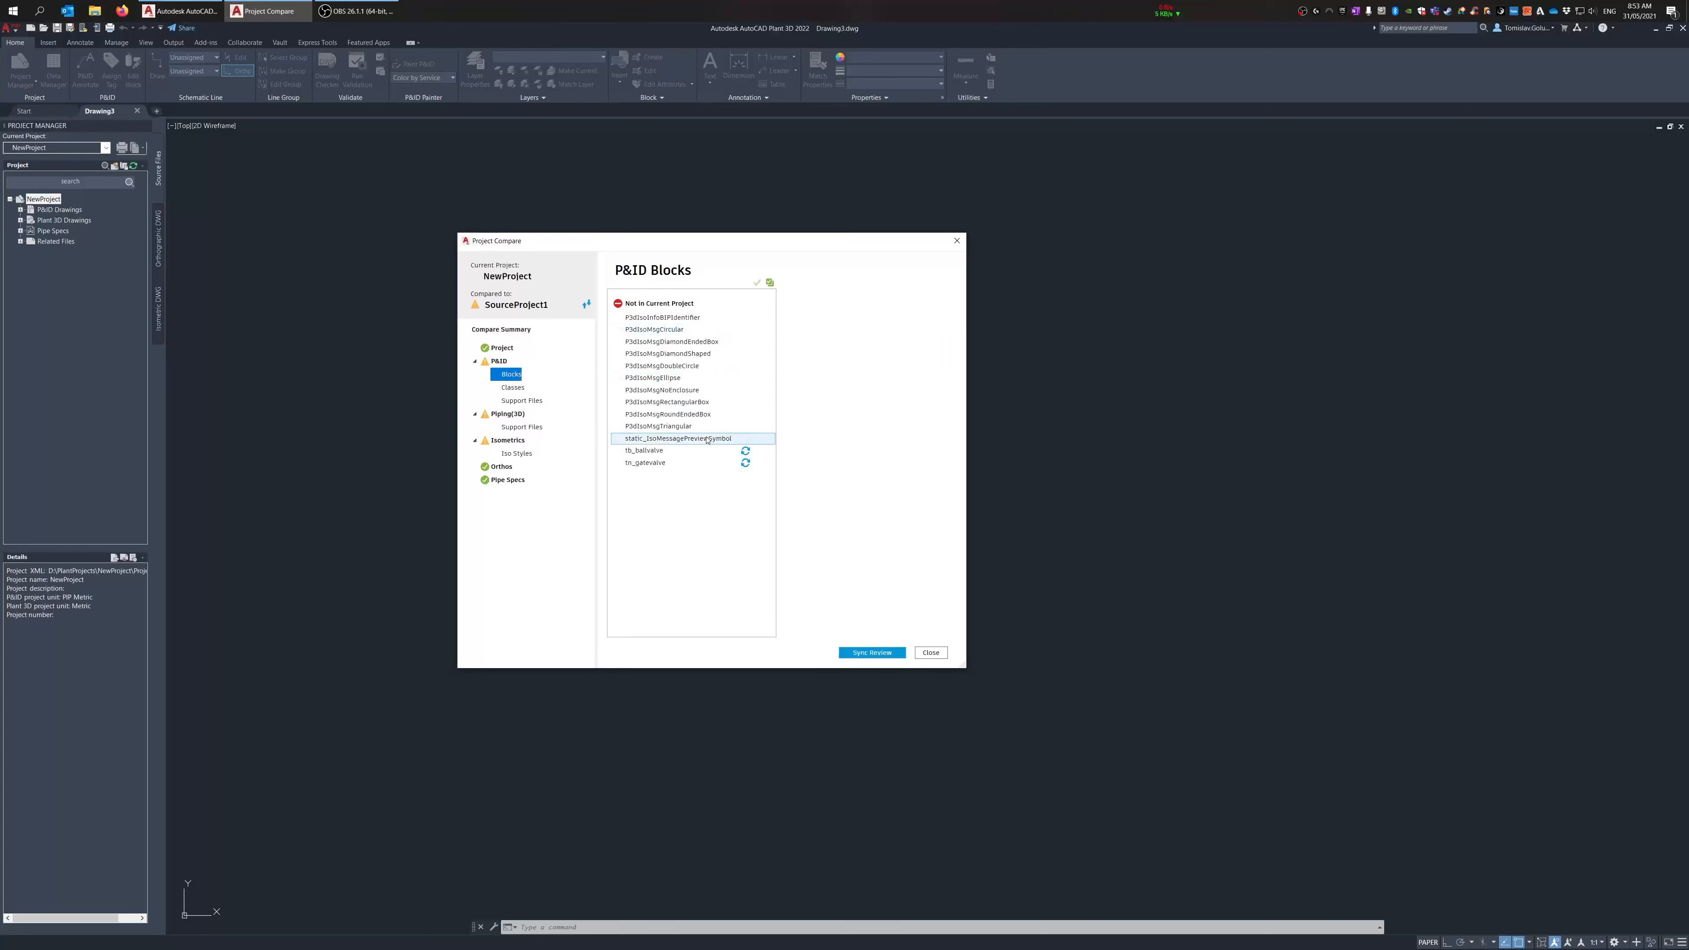
{"action": "left_click", "coordinate": [691, 319]}
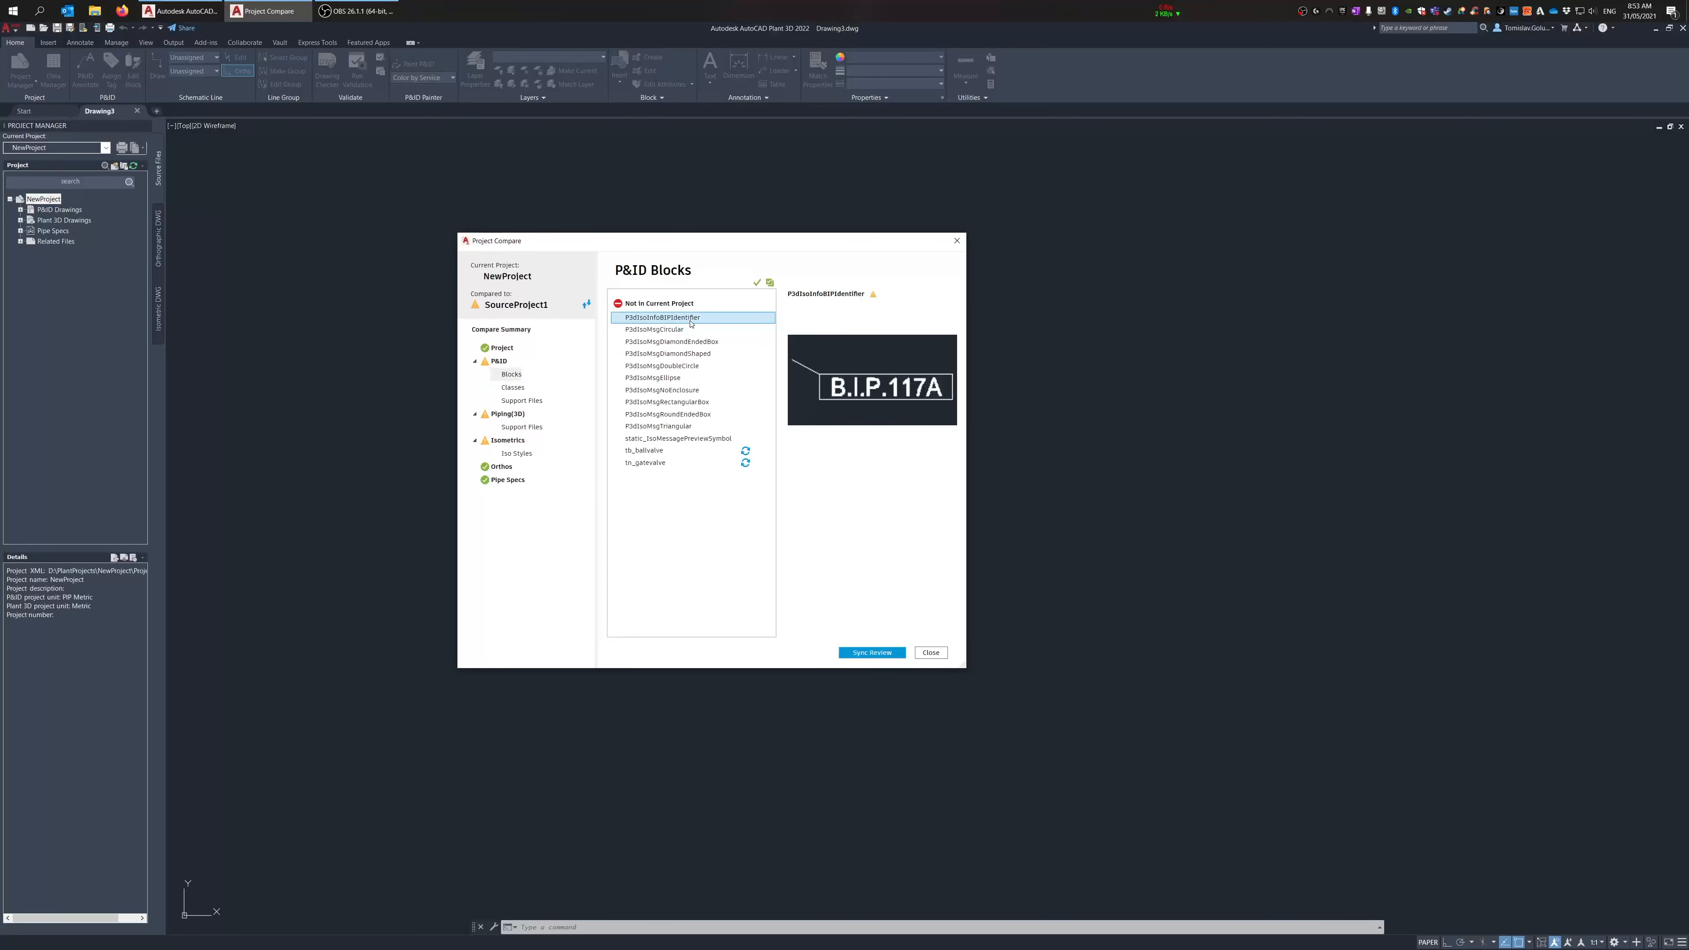
{"action": "left_click", "coordinate": [697, 440], "text": "shift"}
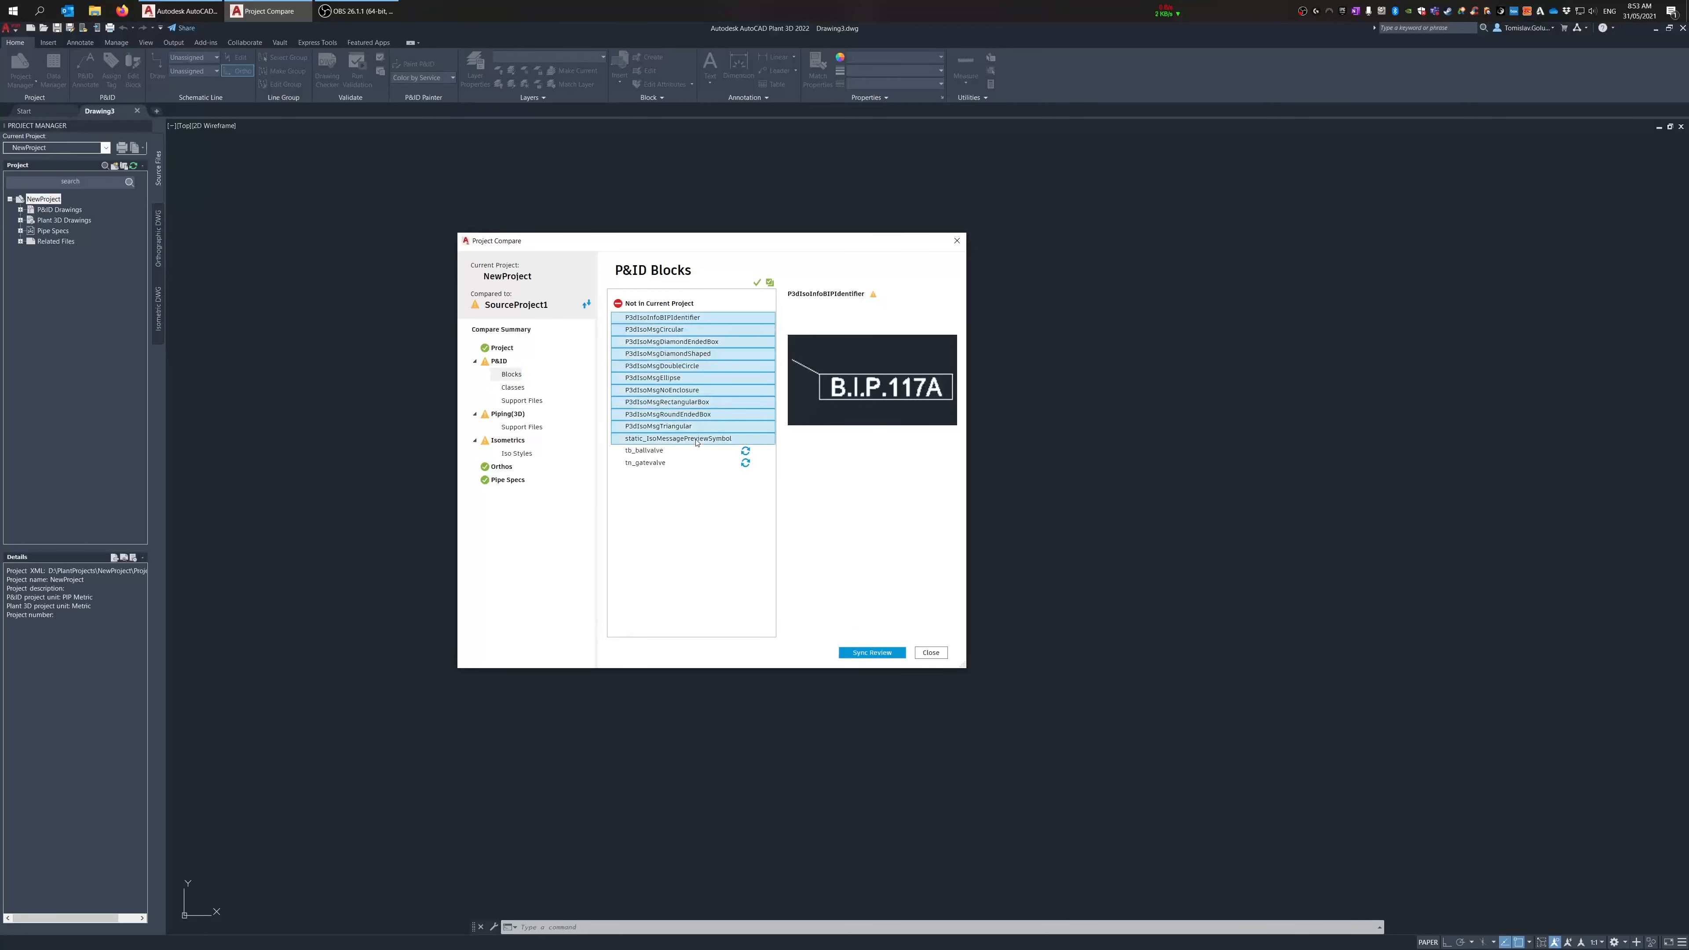
{"action": "left_click", "coordinate": [756, 282]}
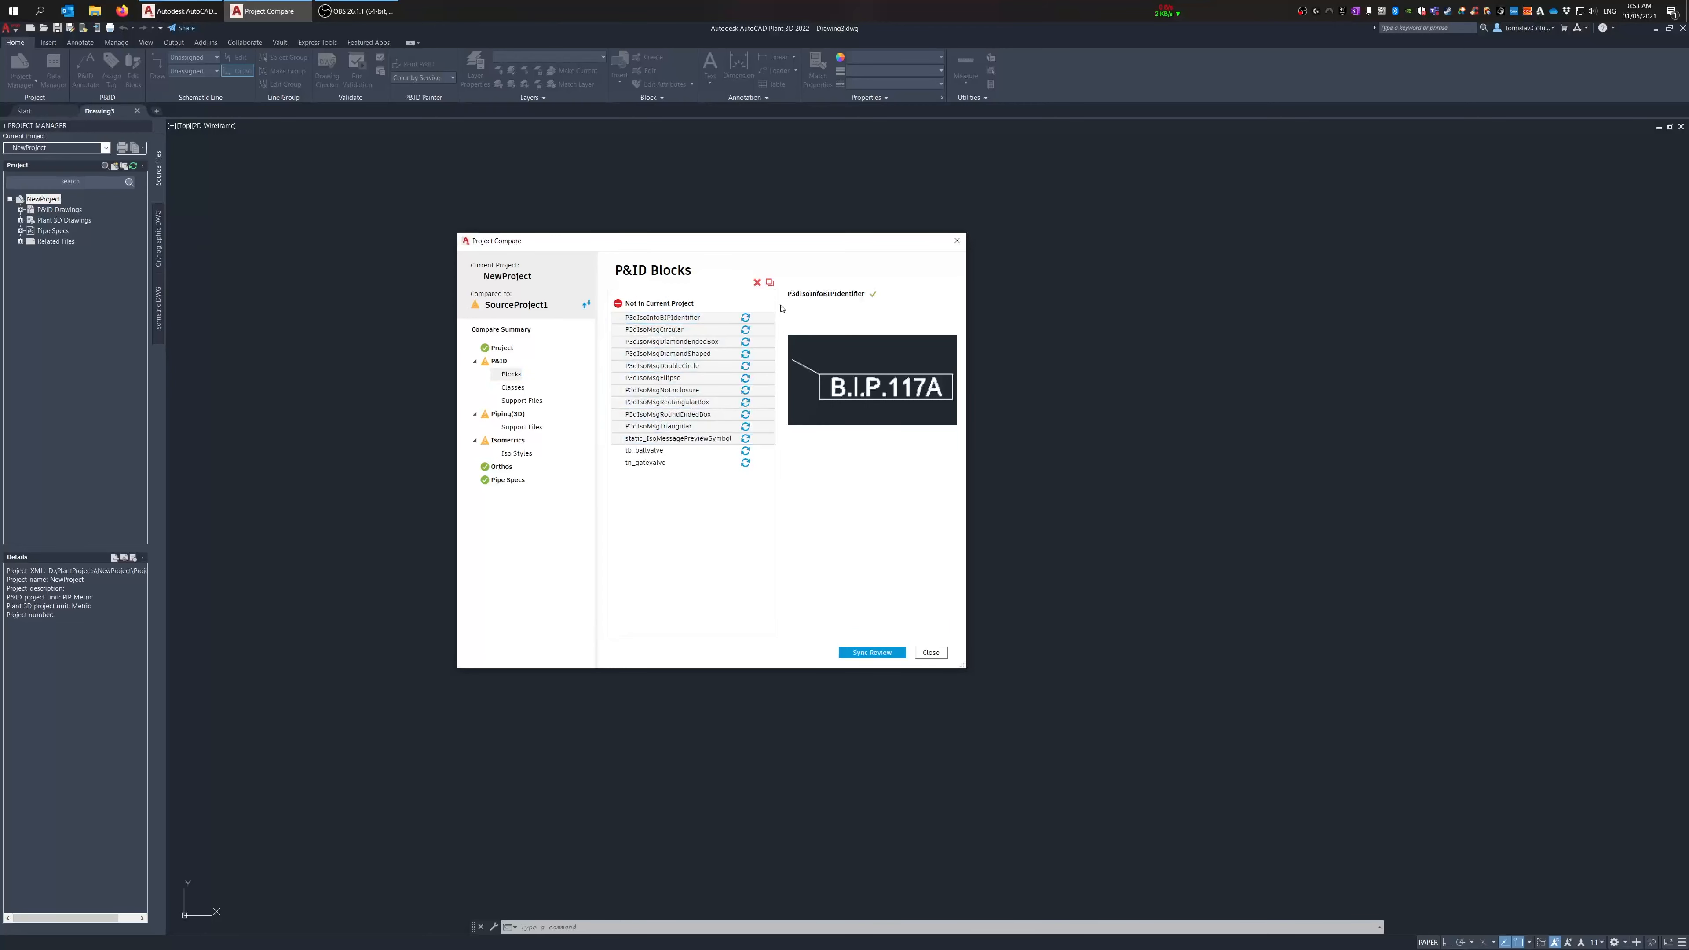
Step: Review the sync summary, synchronize the accepted differences into NewProject, and close the project comparison
{"action": "left_click", "coordinate": [855, 653]}
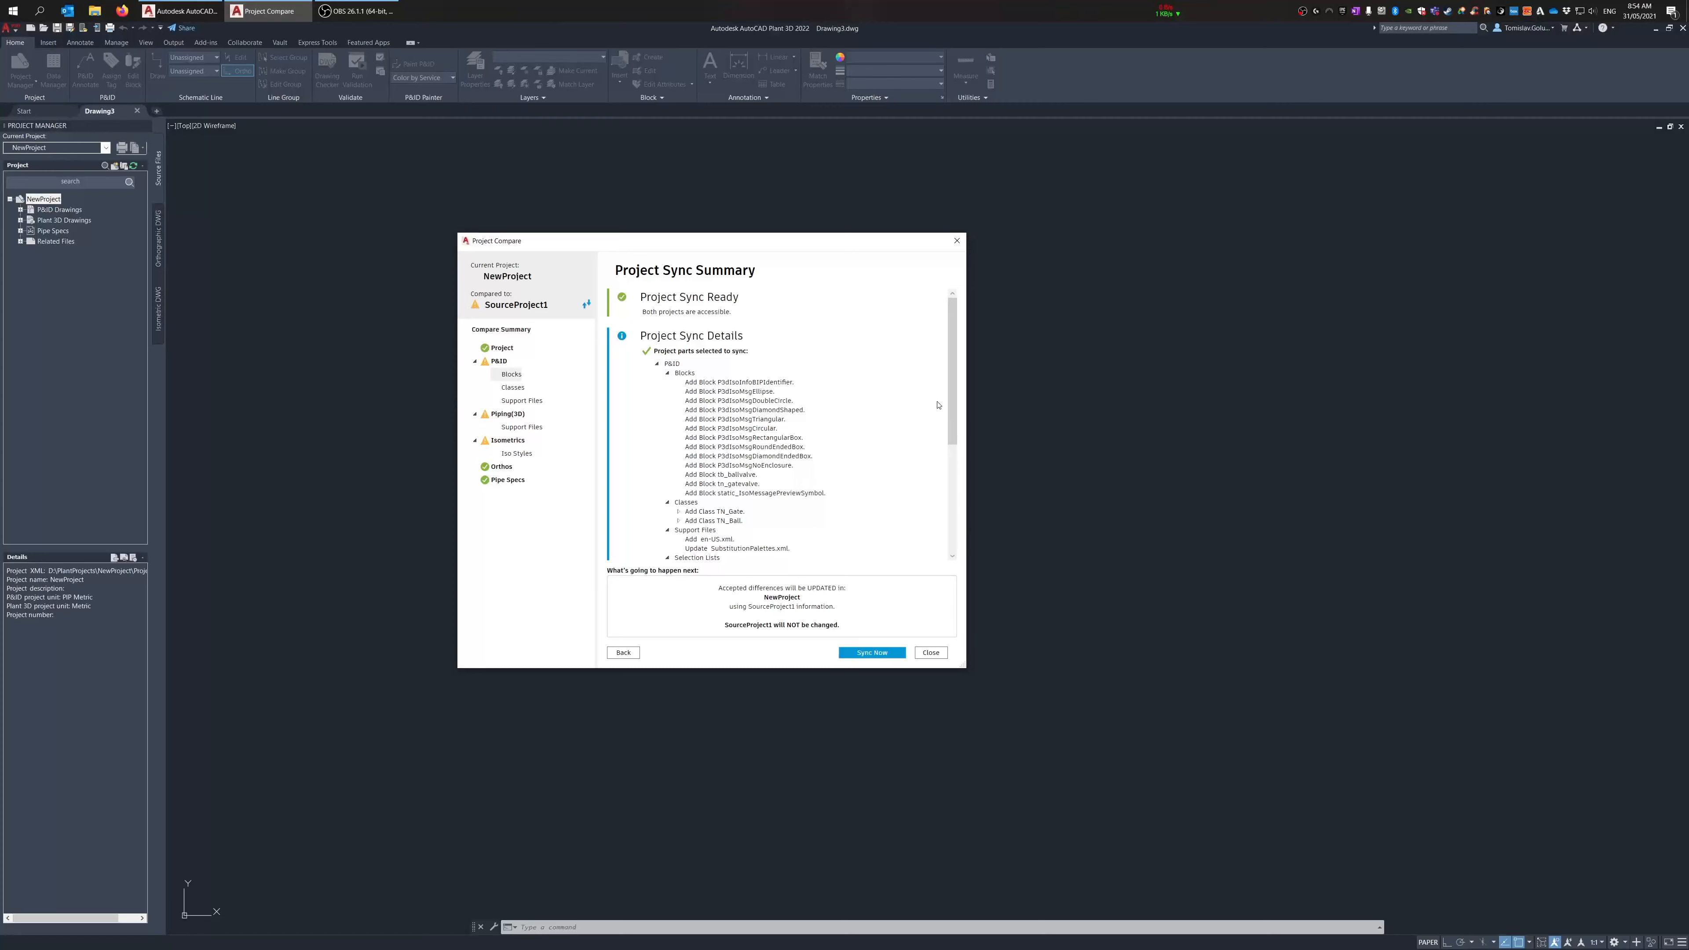
{"action": "scroll", "coordinate": [938, 405], "scroll_direction": "down", "scroll_amount": 7}
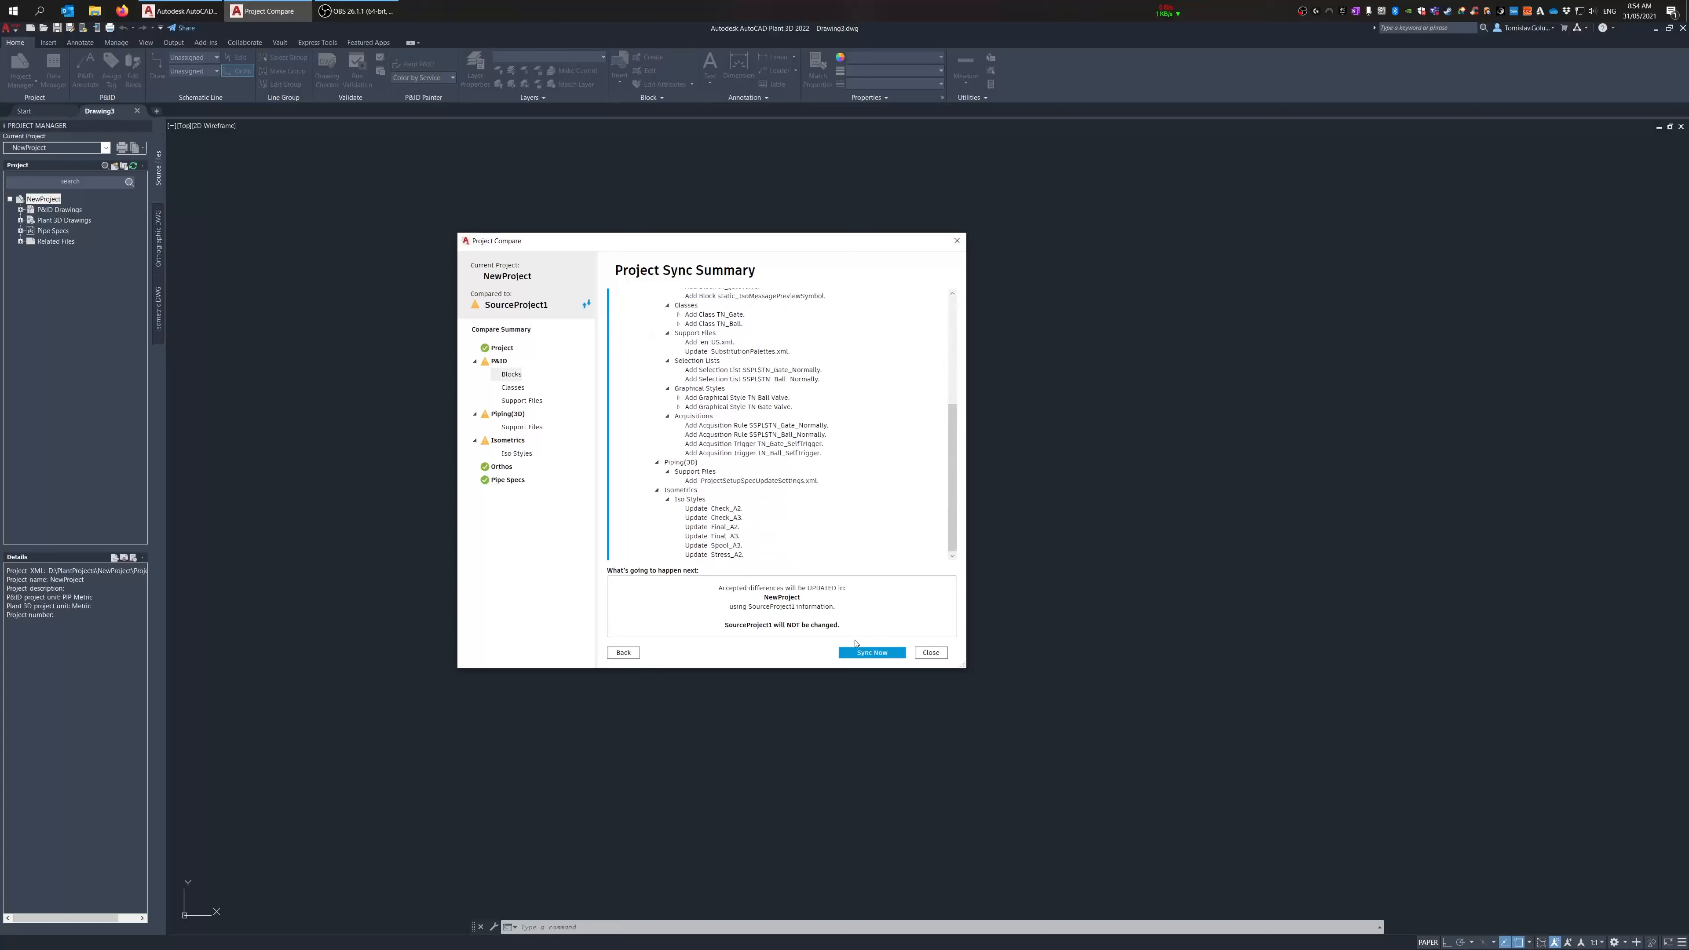
{"action": "left_click", "coordinate": [863, 654]}
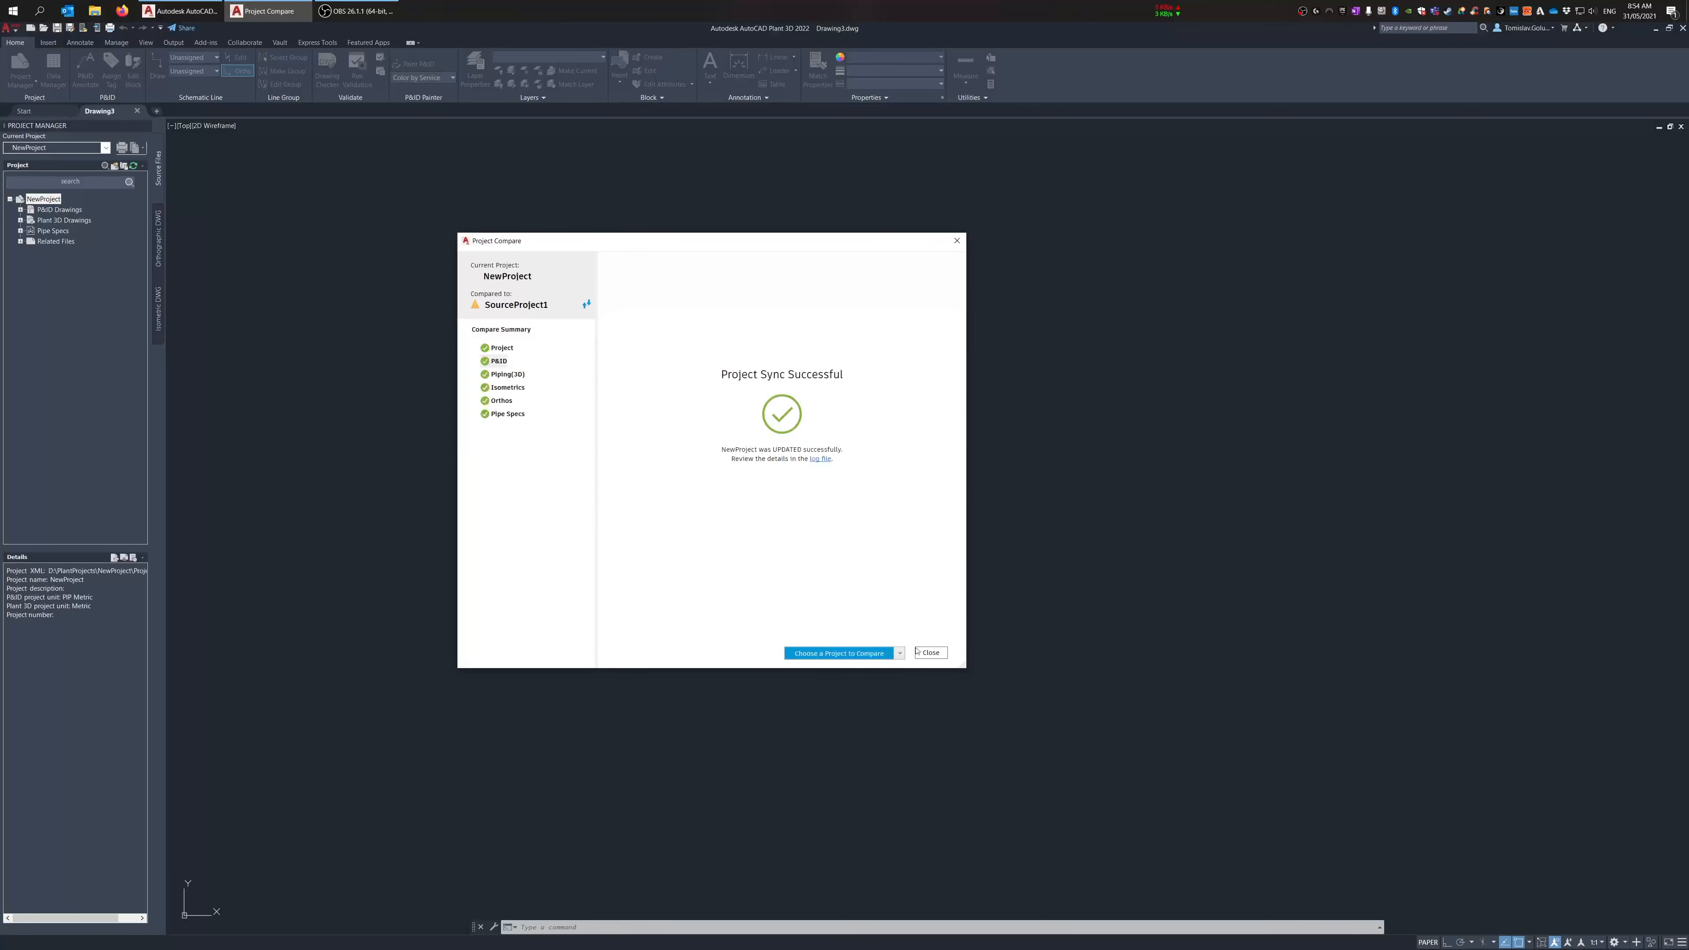
{"action": "left_click", "coordinate": [930, 652]}
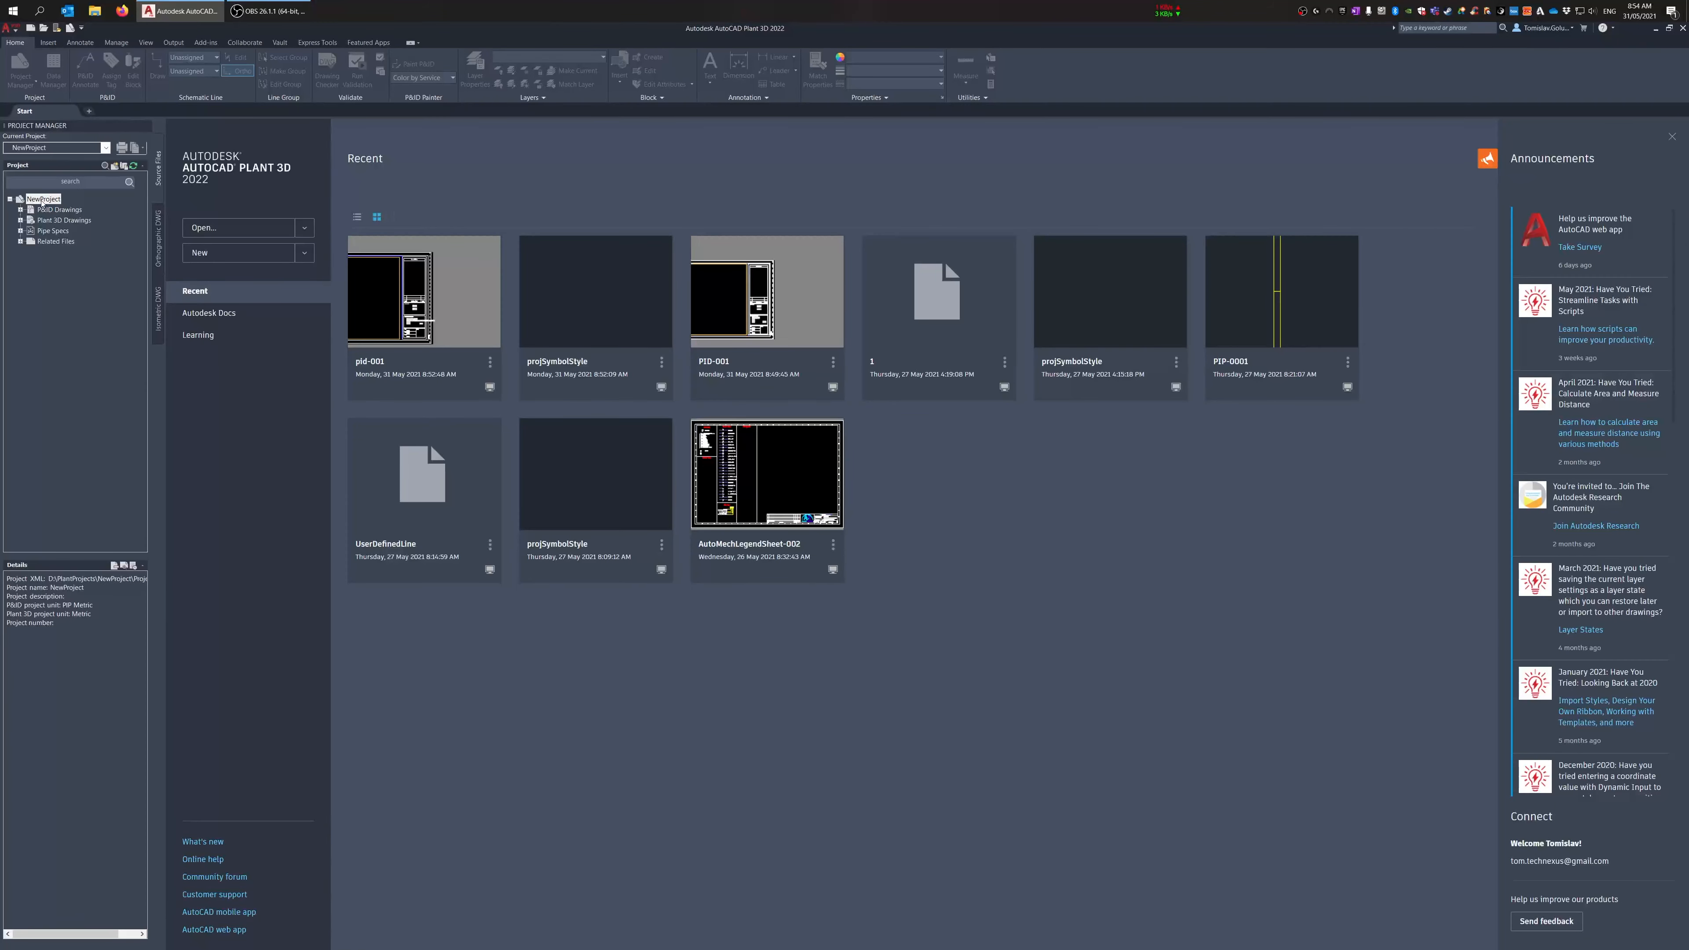
Step: Check the TN_Gate and TN_Ball classes under the hand valves in NewProject's P&ID class definitions
{"action": "right_click", "coordinate": [41, 201]}
{"action": "left_click", "coordinate": [80, 339]}
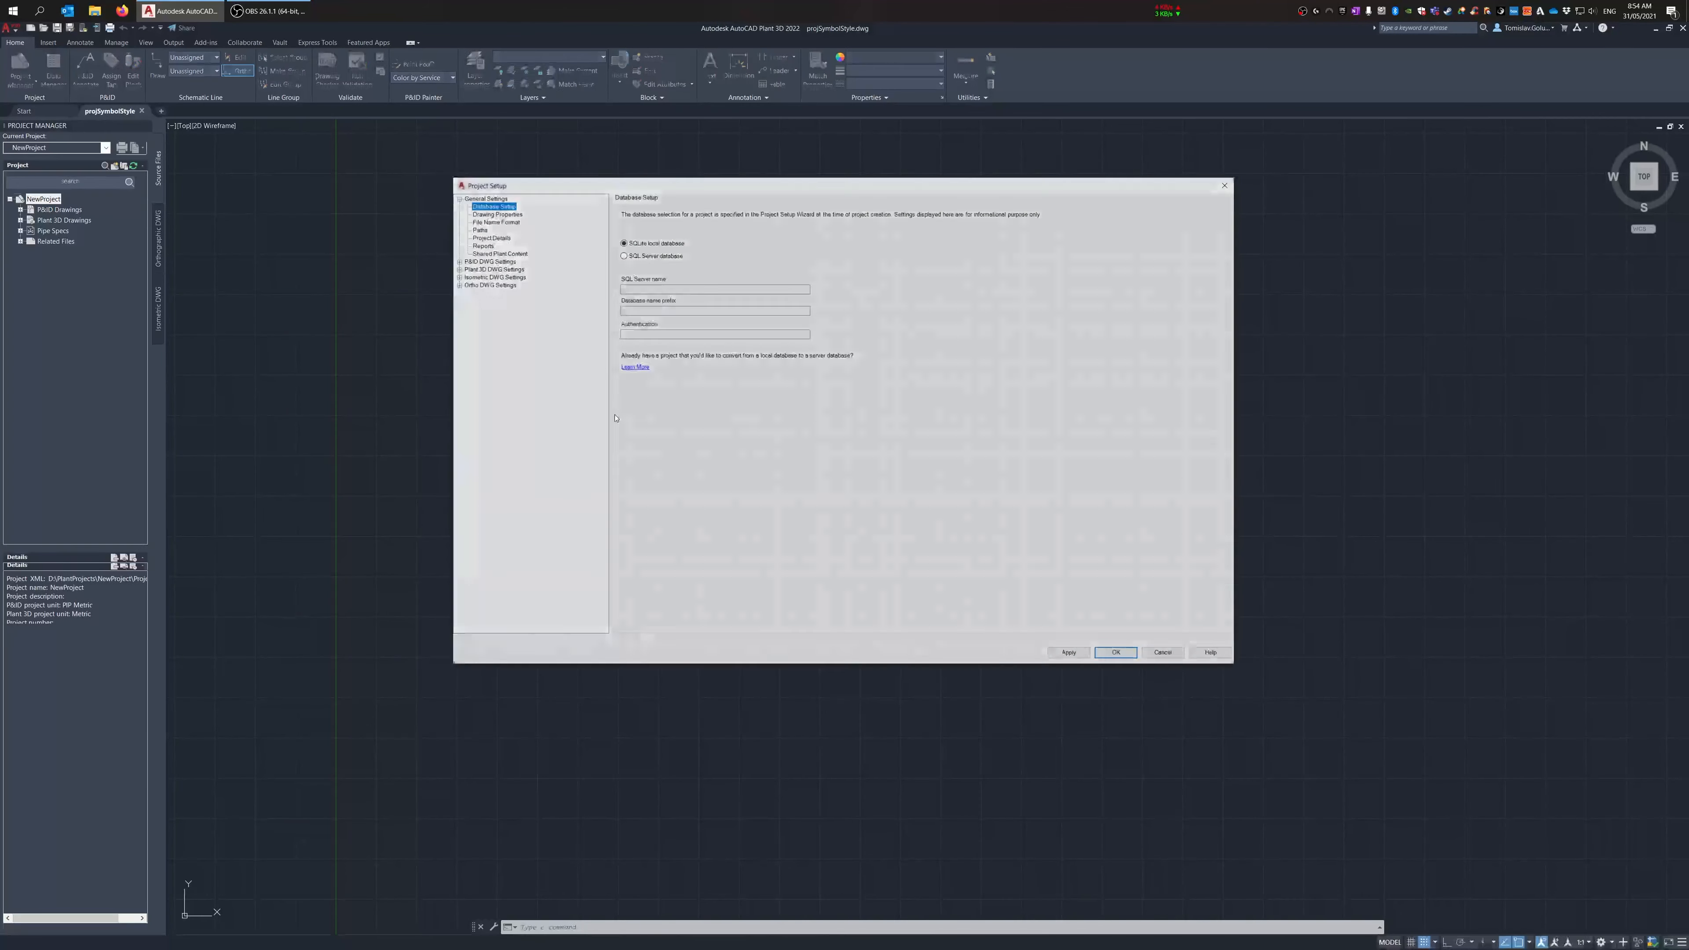
{"action": "double_click", "coordinate": [492, 262]}
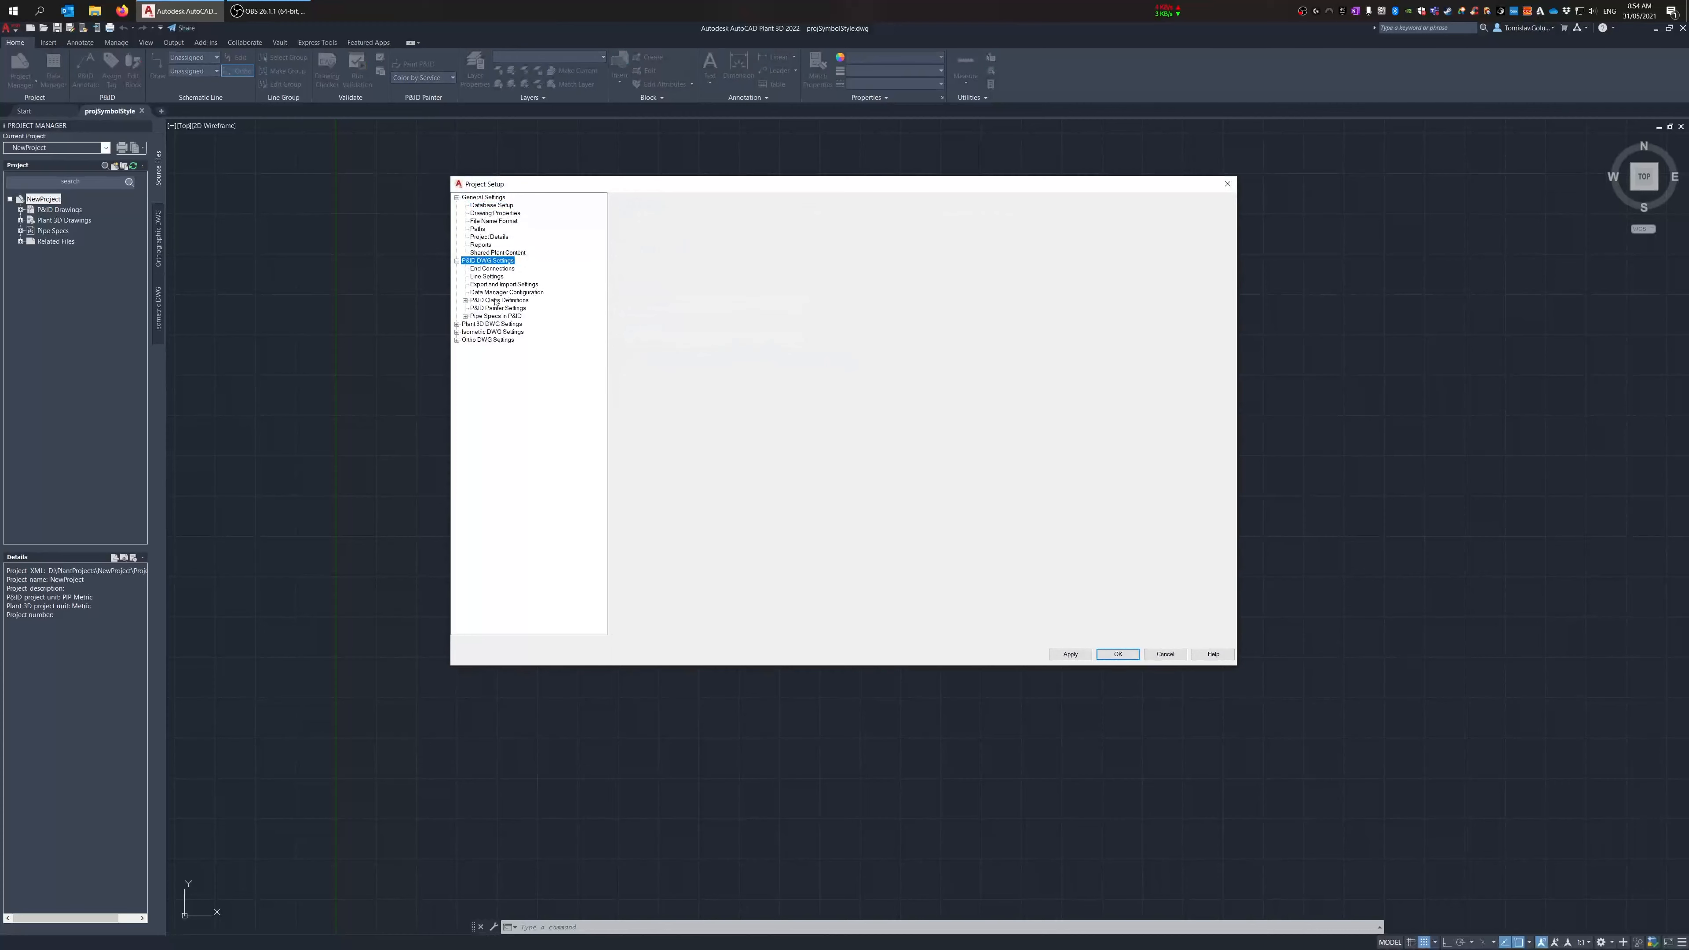
{"action": "double_click", "coordinate": [495, 303]}
{"action": "double_click", "coordinate": [500, 309]}
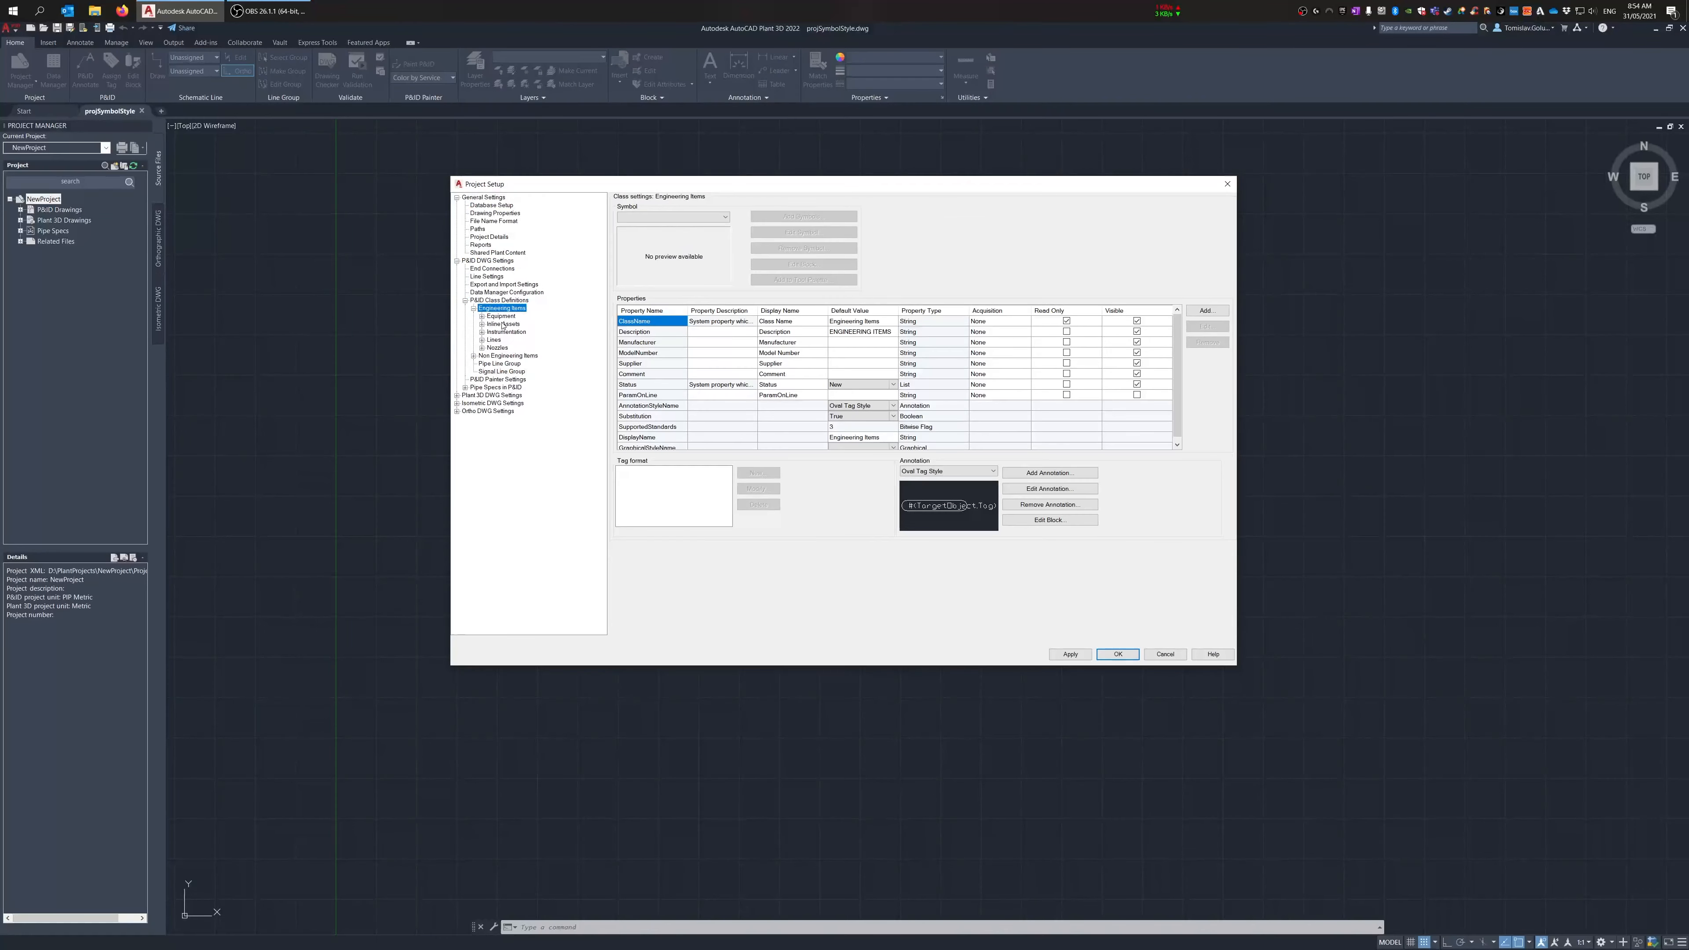
{"action": "double_click", "coordinate": [503, 325]}
{"action": "double_click", "coordinate": [512, 333]}
{"action": "scroll", "coordinate": [538, 482], "scroll_direction": "down", "scroll_amount": 3}
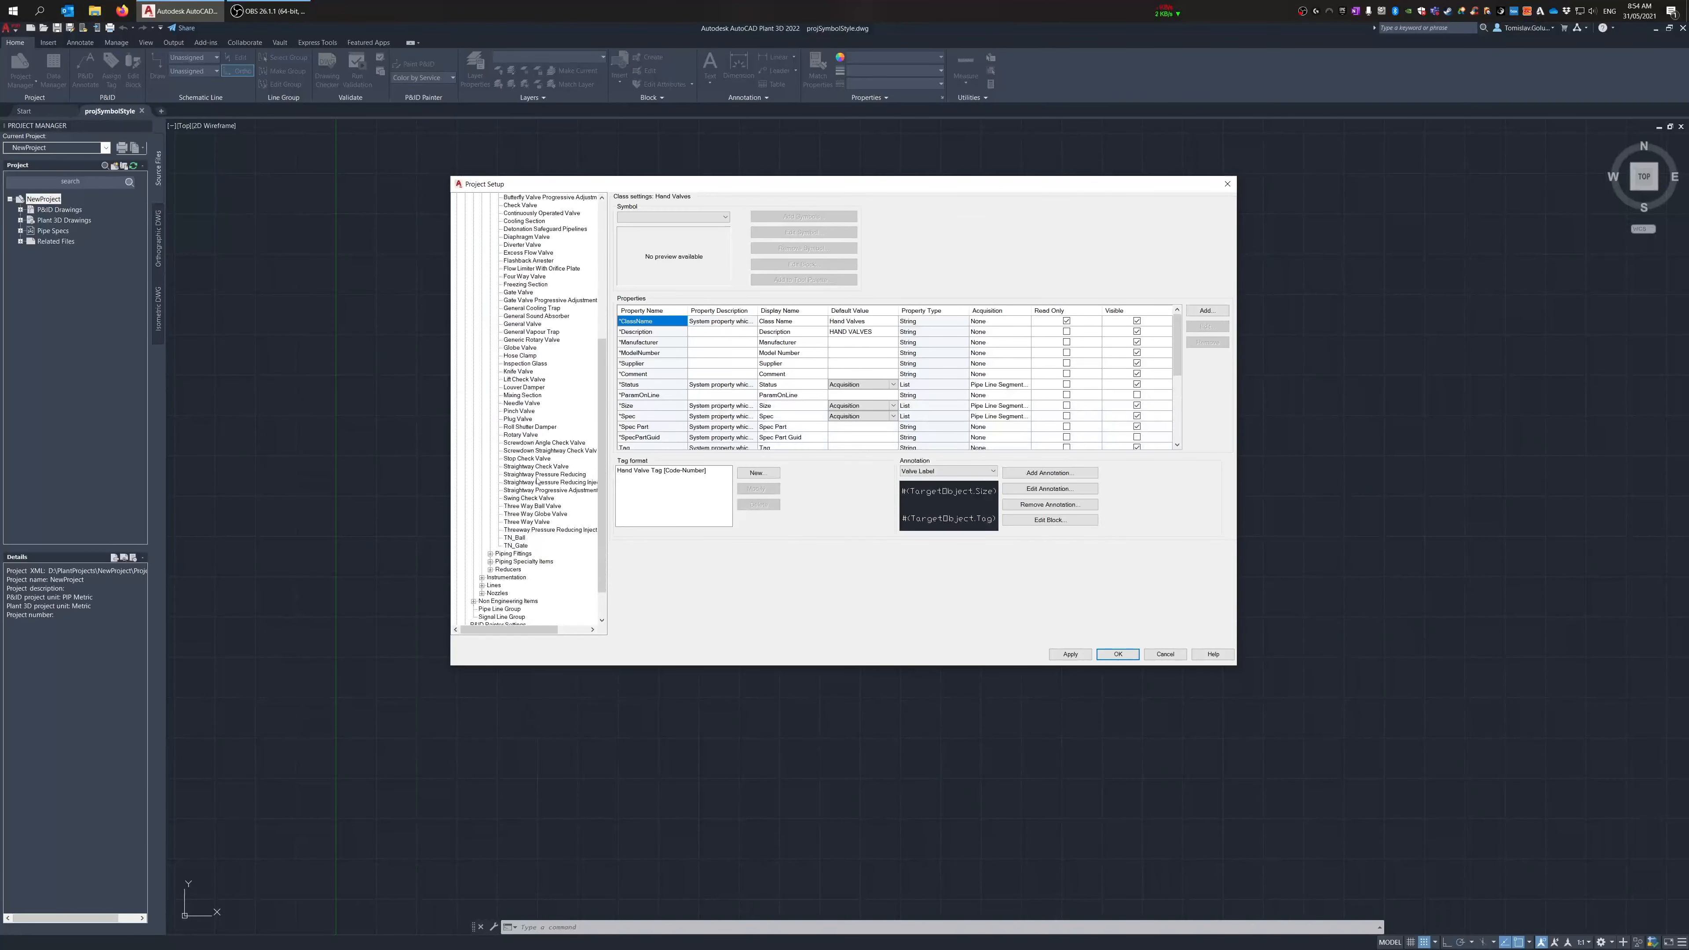
{"action": "left_click", "coordinate": [515, 537]}
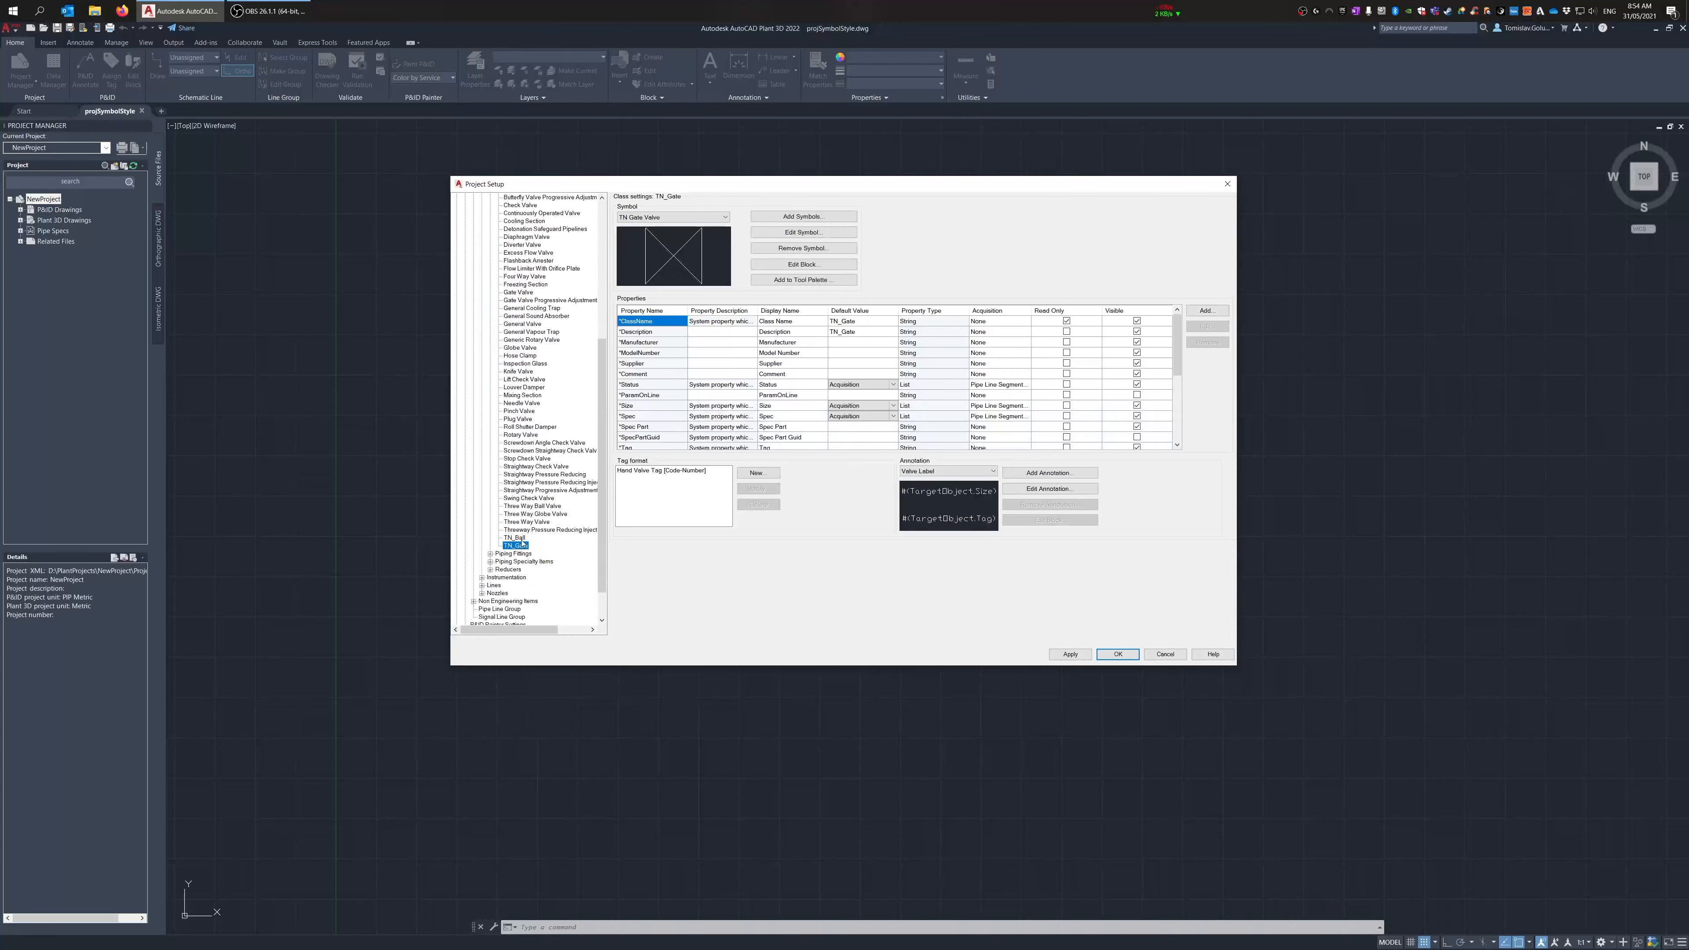
{"action": "scroll", "coordinate": [519, 542], "scroll_direction": "down", "scroll_amount": 2}
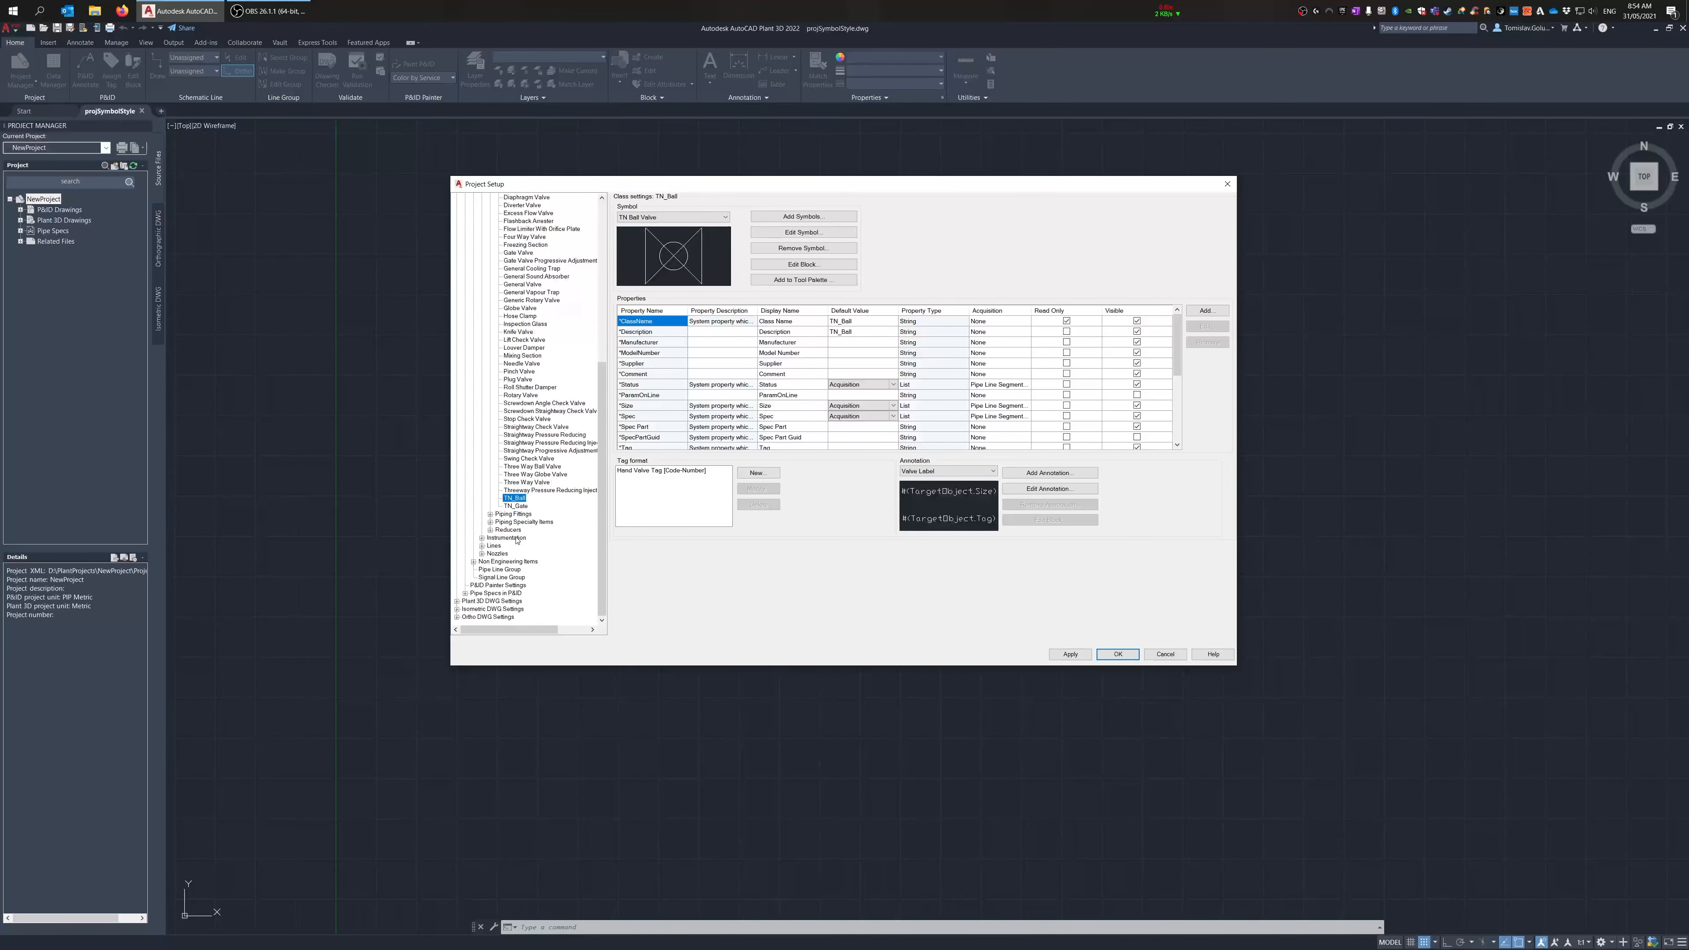